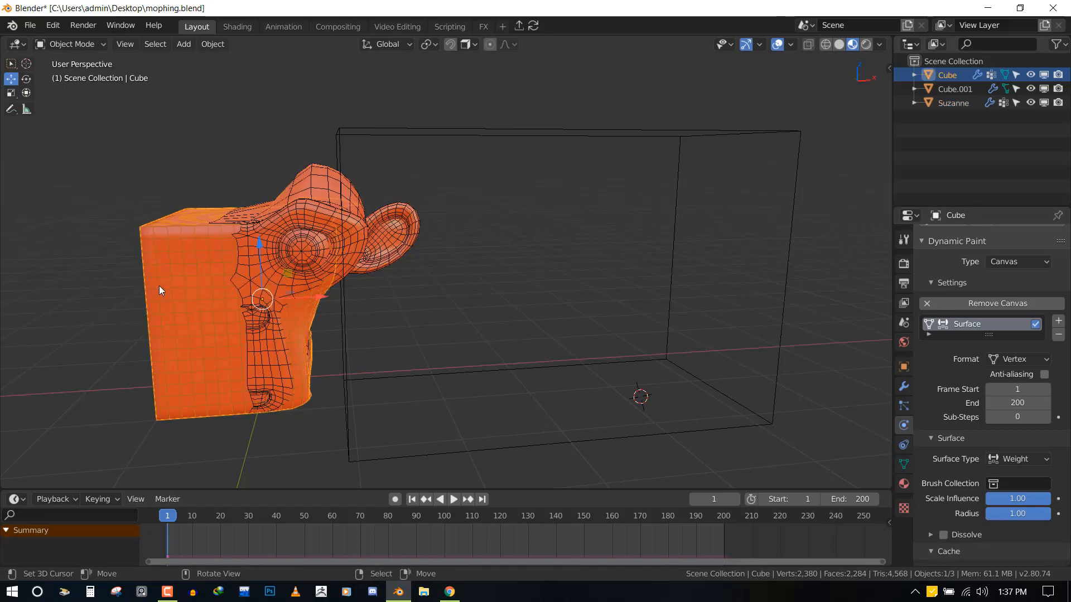
Move the cube upward so that it rests above the grid plane.
middle_click_drag(492, 195, 573, 296)
left_click(573, 296)
key("g")
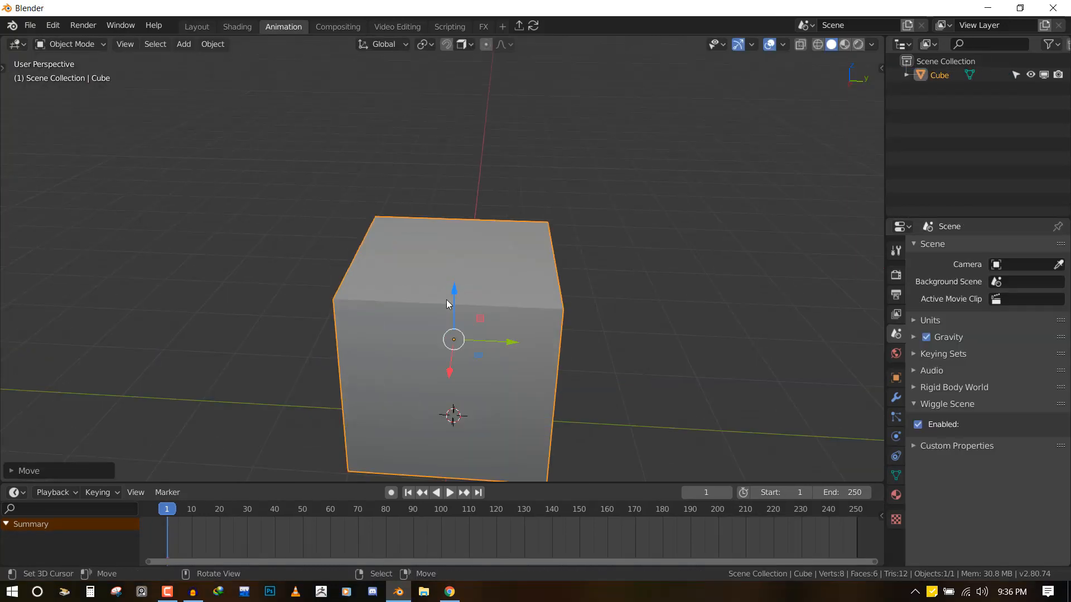
middle_click_drag(447, 304, 538, 243)
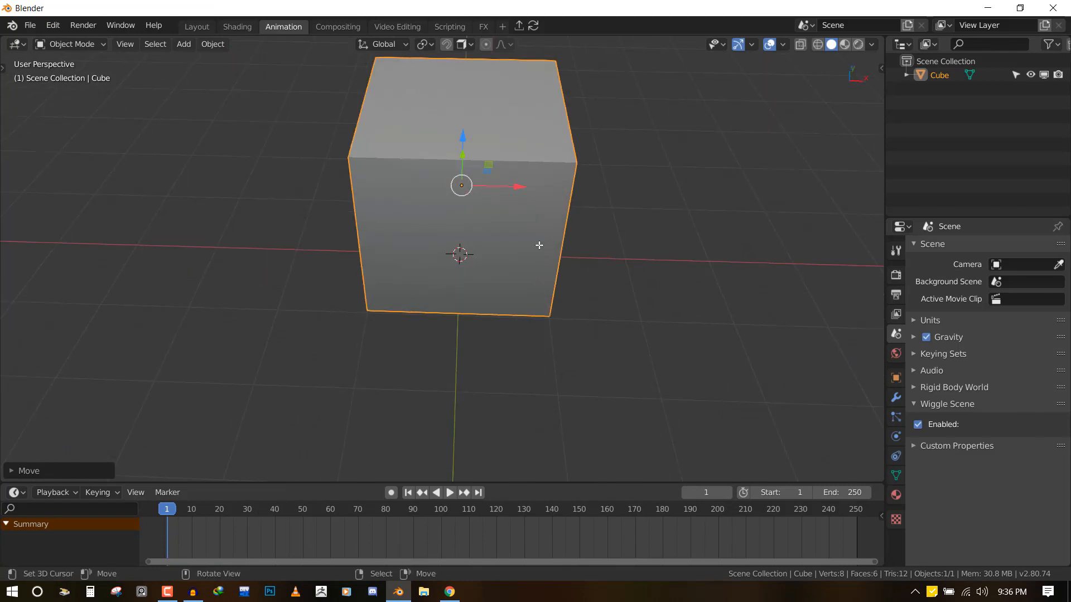
Subdivide all of the cube's geometry three times in Edit Mode and return to Object Mode.
key("Tab")
middle_click_drag(525, 183, 464, 246, "shift")
key("alt+a")
key("a")
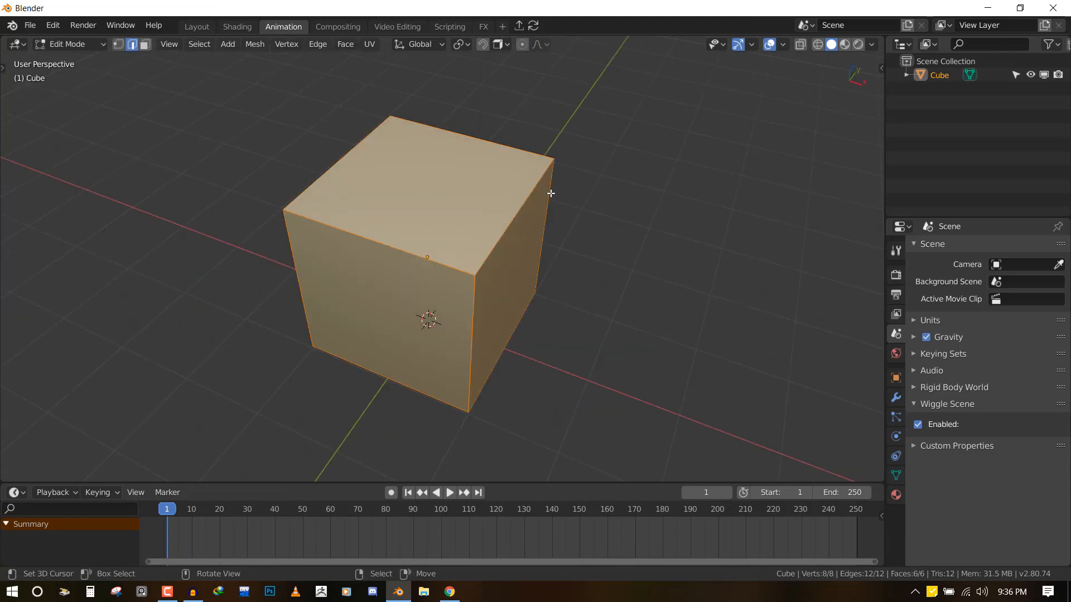
key("w")
left_click(537, 142)
key("w")
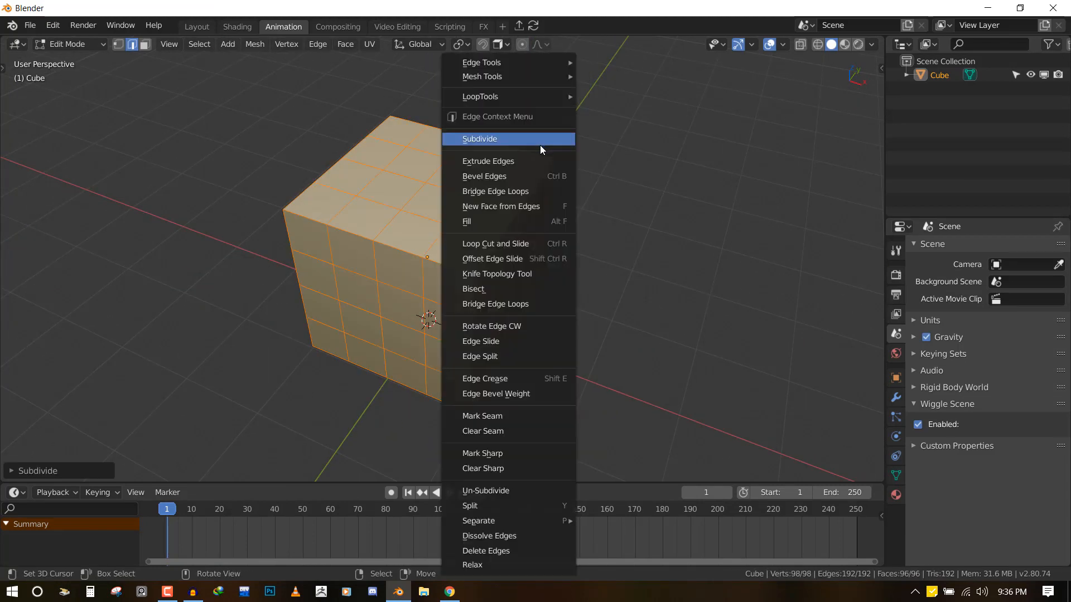
left_click(541, 143)
middle_click_drag(541, 143, 360, 266)
key("Tab")
key("KP_5")
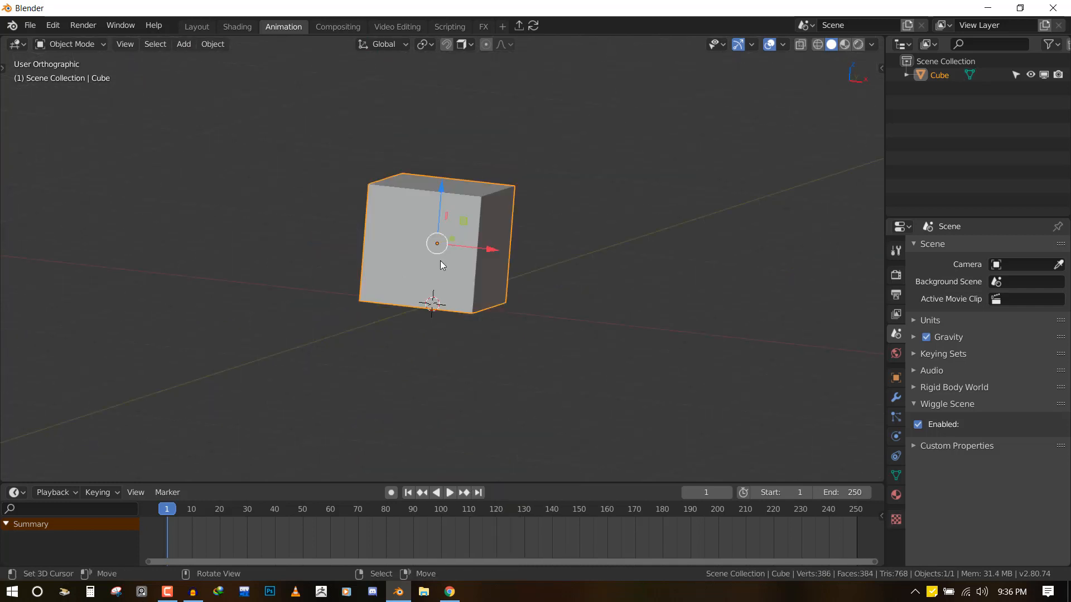
Snap the 3D cursor to the cube's centre and add a Monkey mesh there.
key("KP_1")
key("shift+s")
left_click(500, 314)
key("shift+a")
mouse_move(594, 109)
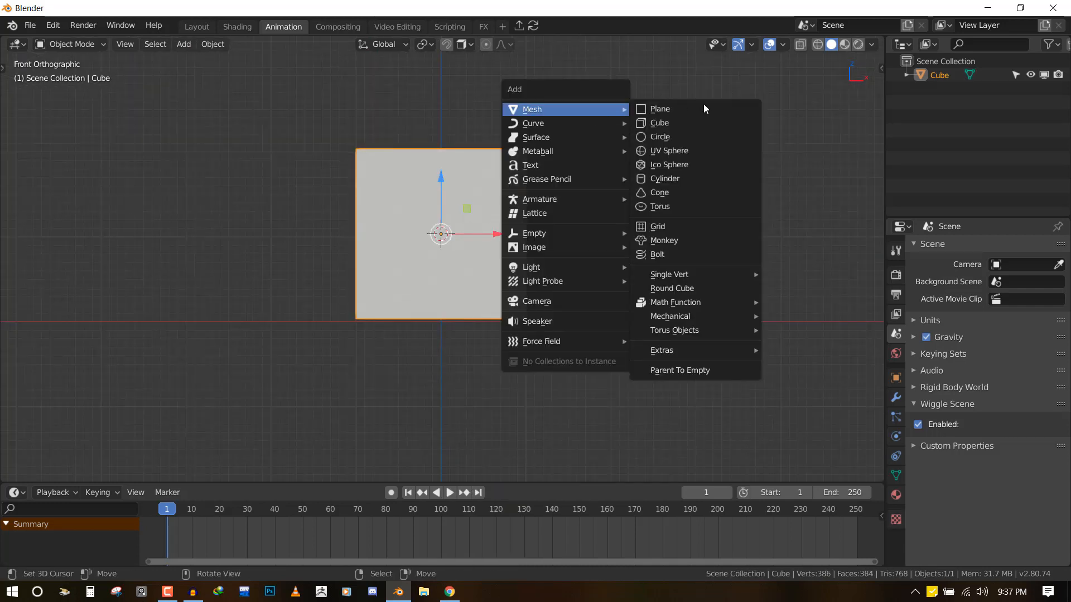
left_click(680, 237)
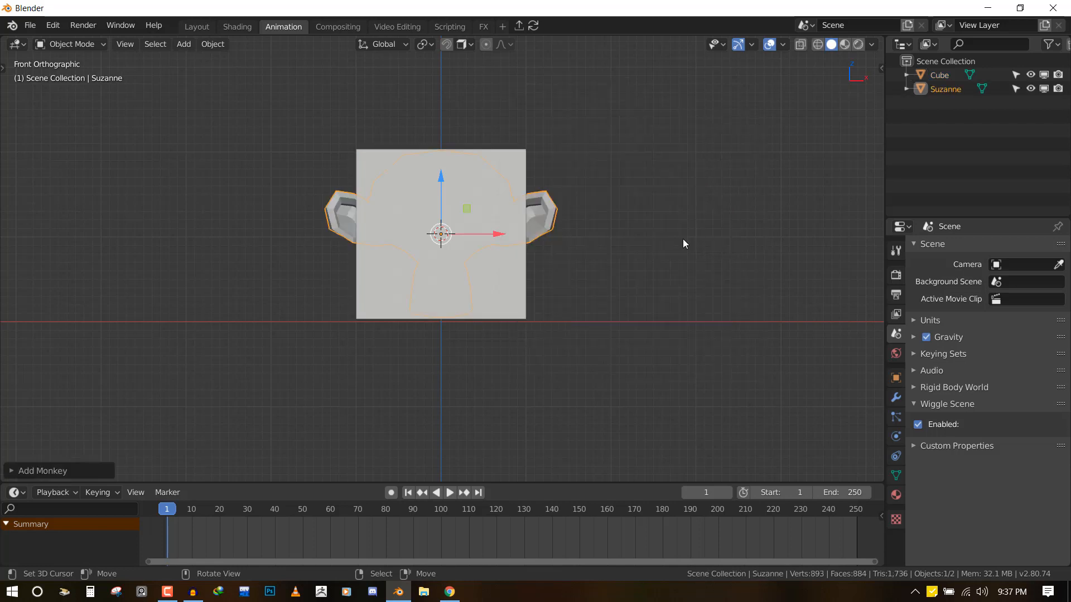
Scale the monkey up about 1.4 times, raise it slightly and adjust its position along Y over the cube.
key("s")
left_click(453, 172)
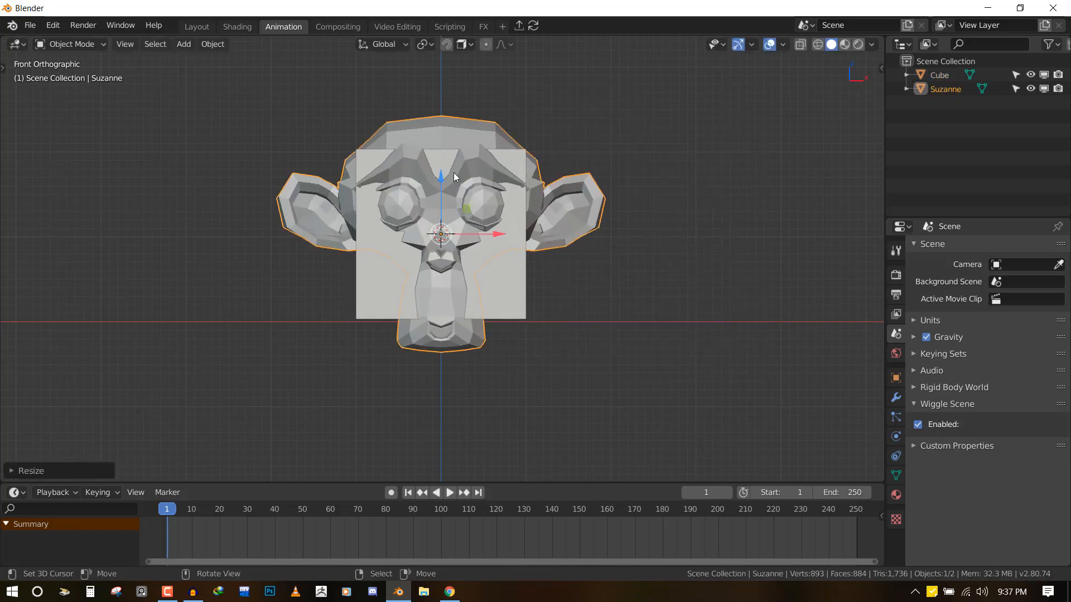
key("g")
left_click(447, 137)
middle_click_drag(498, 167, 375, 226)
left_click_drag(477, 225, 480, 225)
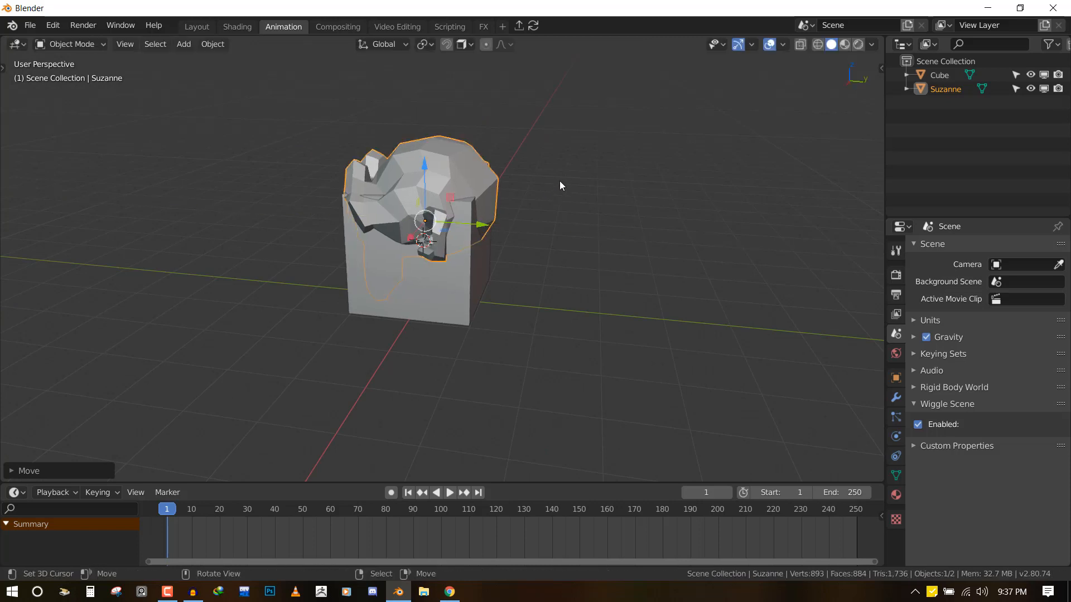
Apply smooth shading to the monkey.
key("w")
left_click(644, 138)
key("KP_1")
scroll(482, 215, "up", 3)
key("alt+a")
middle_click_drag(574, 198, 507, 162)
scroll(425, 224, "down", 1)
key("KP_1")
left_click(507, 162)
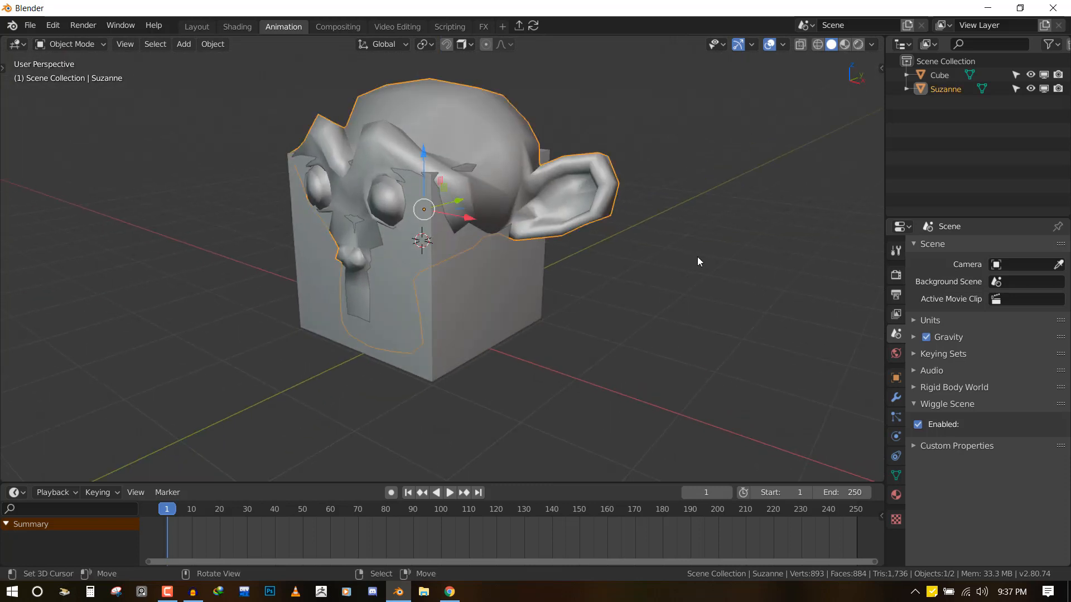
Add a Shrinkwrap modifier to the monkey with Cube as its target.
left_click(896, 400)
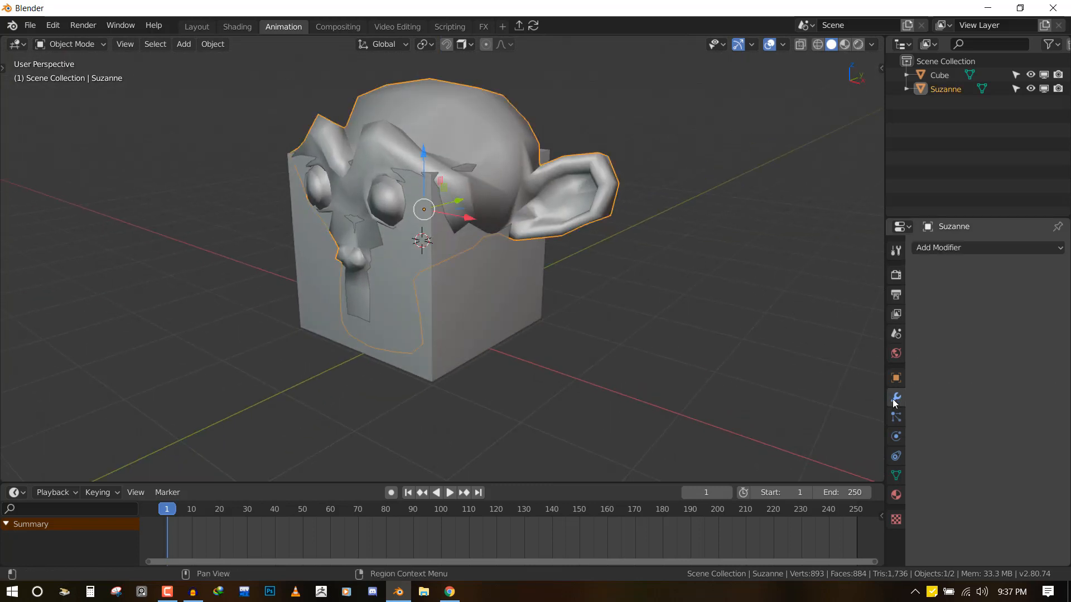
left_click(931, 250)
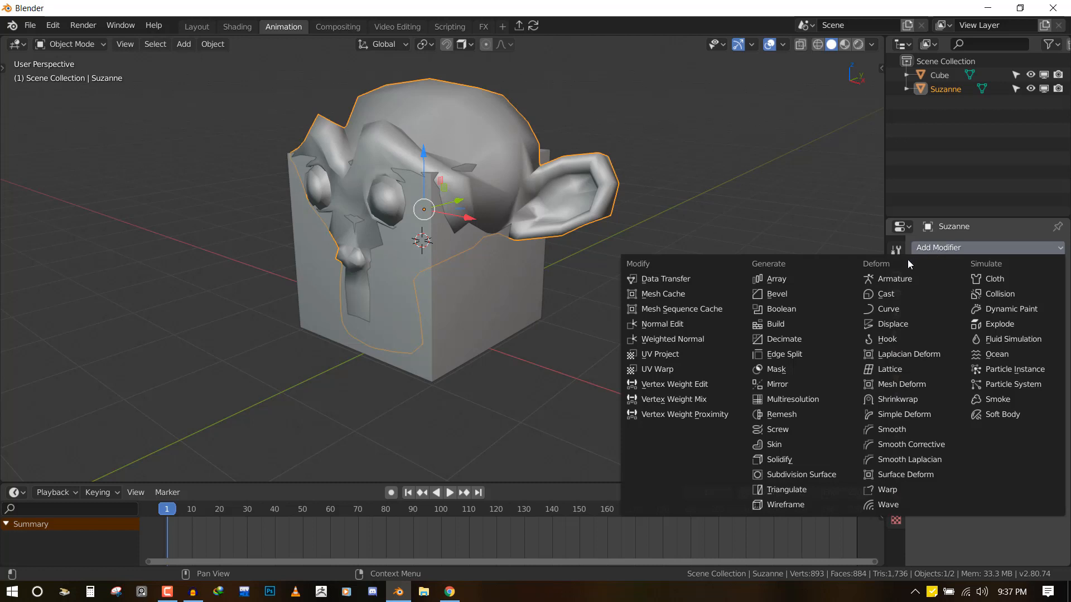
left_click(909, 401)
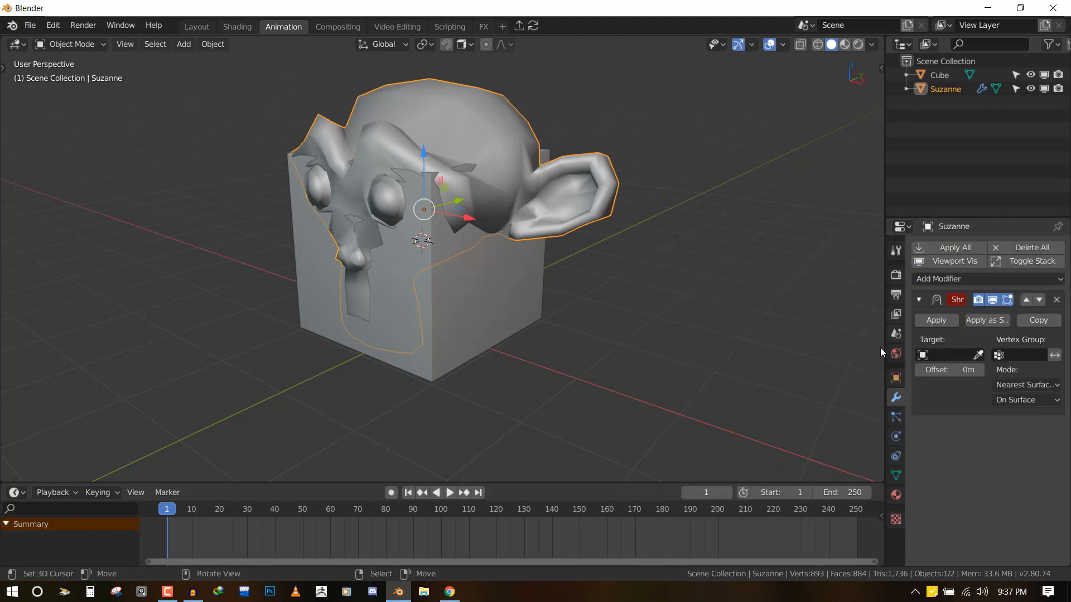
left_click(959, 357)
left_click(938, 371)
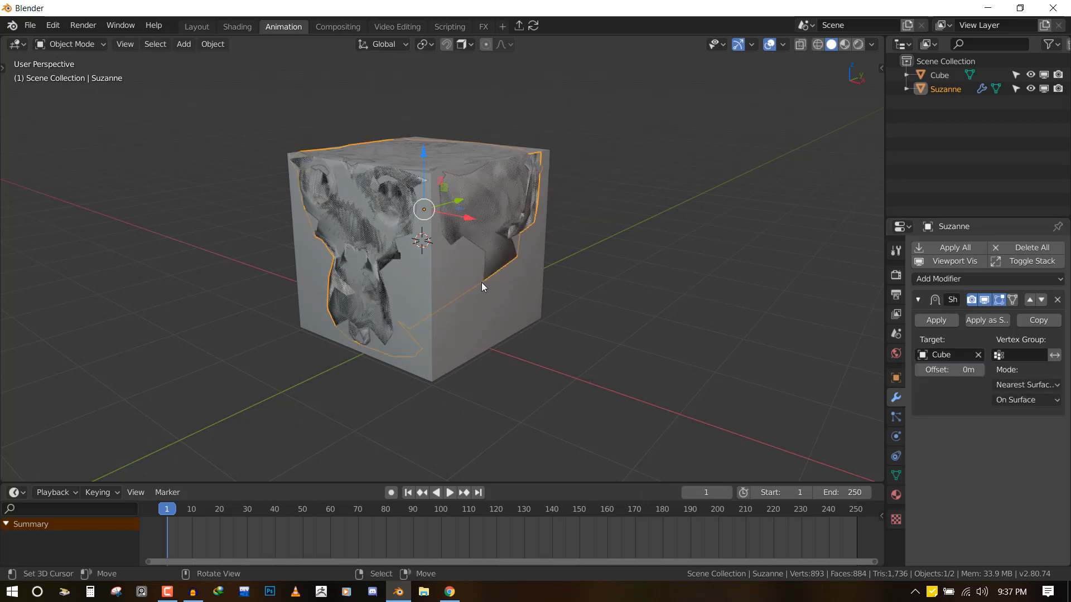
Set the monkey's Shrinkwrap mode to Target Normal Project.
left_click(1027, 384)
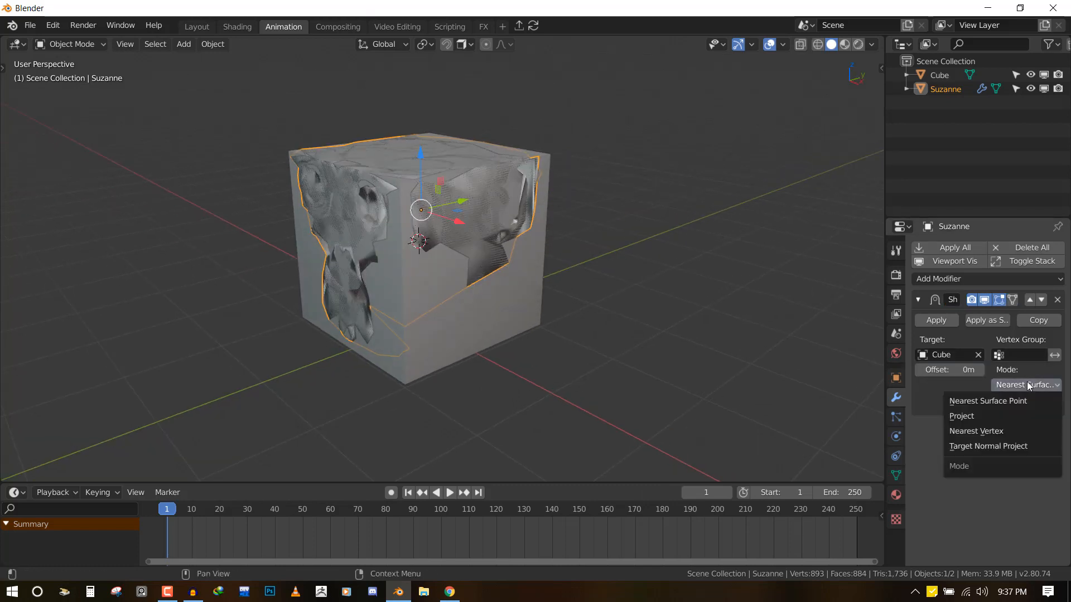
left_click(1006, 447)
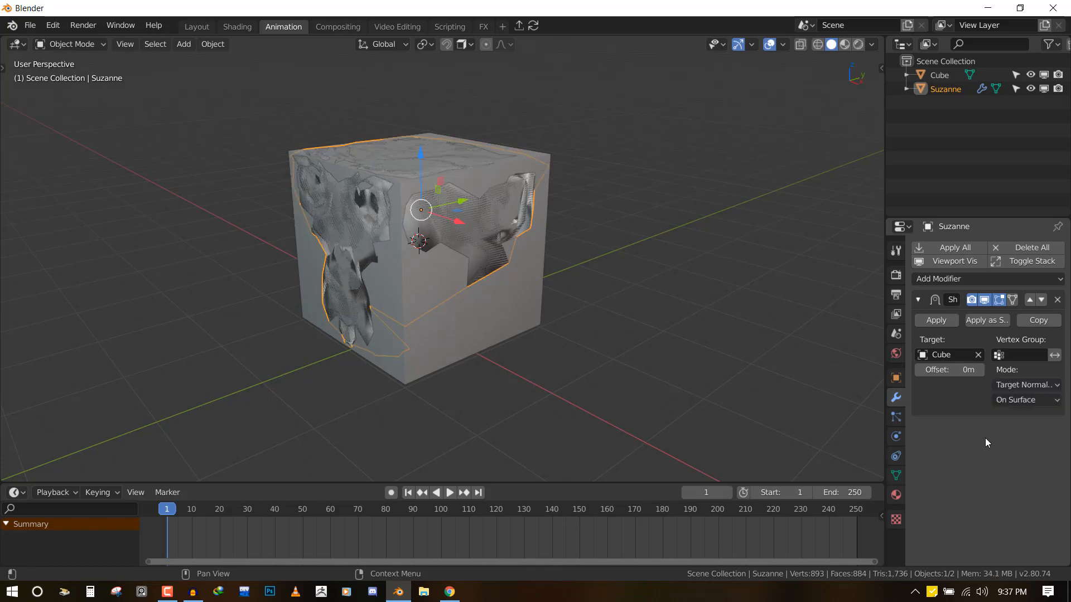
left_click(1032, 384)
middle_click_drag(555, 306, 633, 246)
middle_click_drag(540, 256, 475, 290)
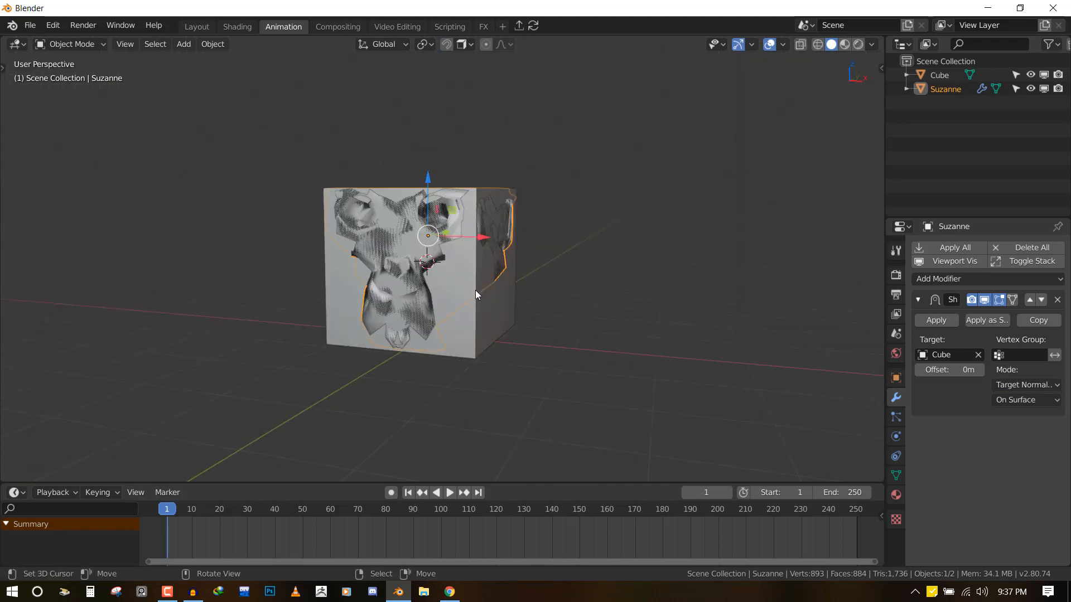
Add a Shrinkwrap modifier to the cube with Suzanne as its target.
left_click(475, 290)
middle_click_drag(532, 266, 591, 272)
left_click(942, 253)
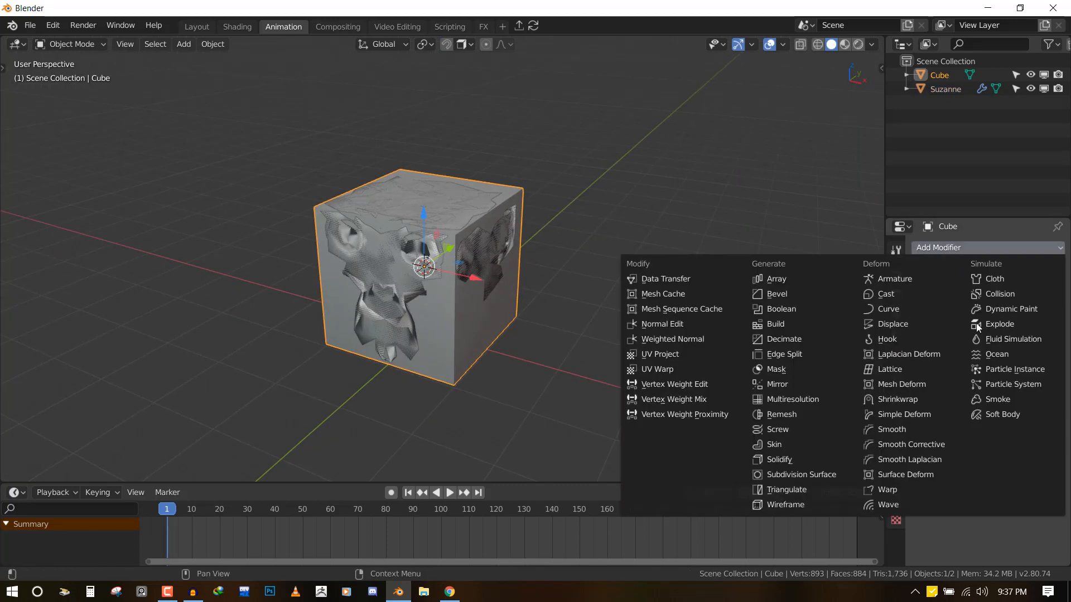
left_click(905, 398)
left_click(948, 355)
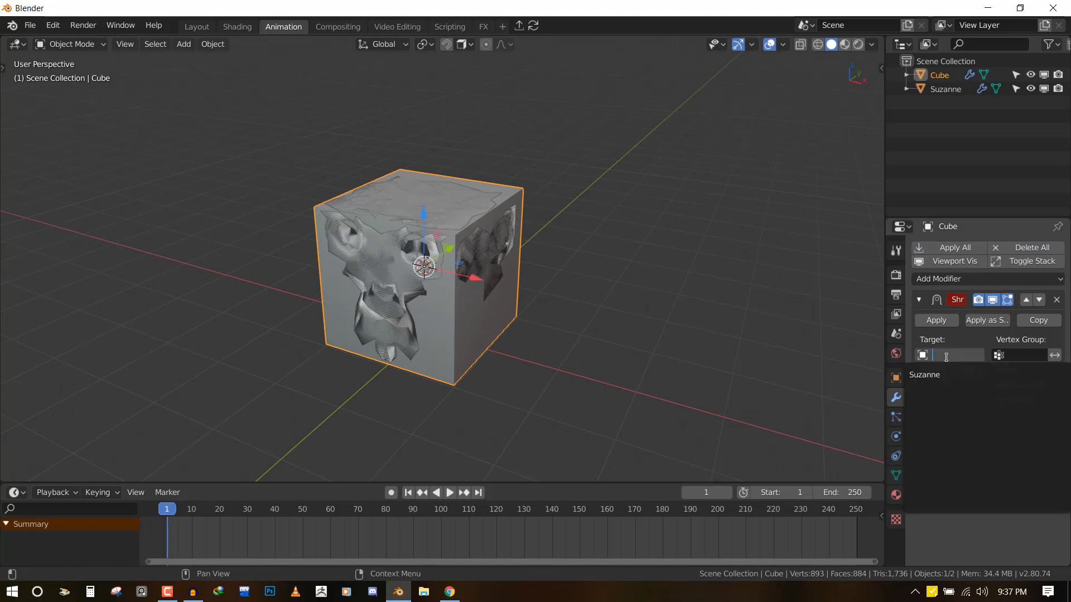
left_click(942, 375)
middle_click_drag(631, 278, 558, 235)
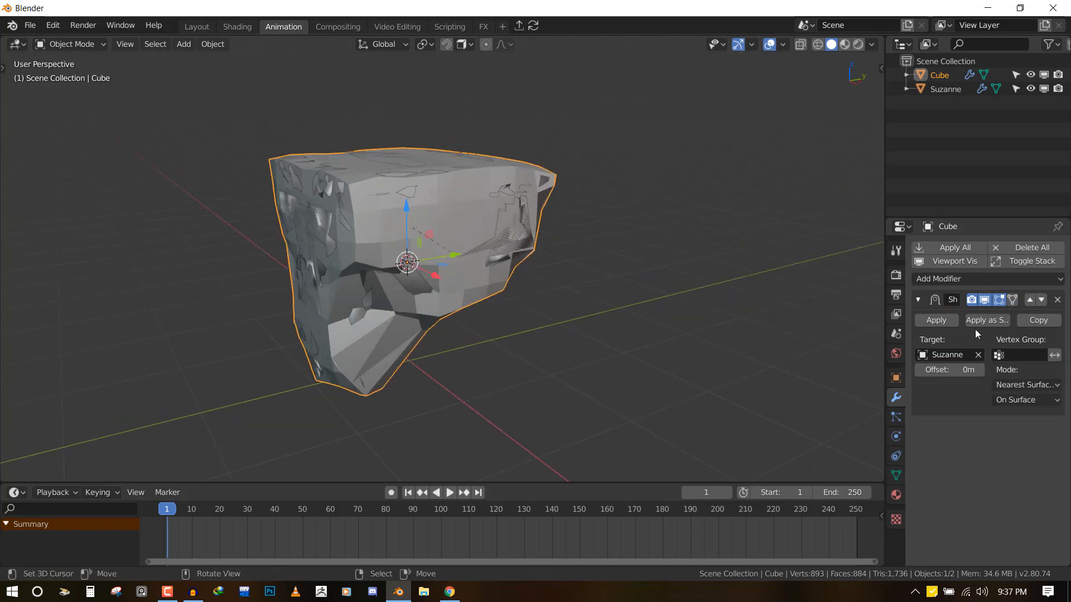
Collapse the cube's Shrinkwrap modifier and turn off its viewport display.
left_click(1032, 385)
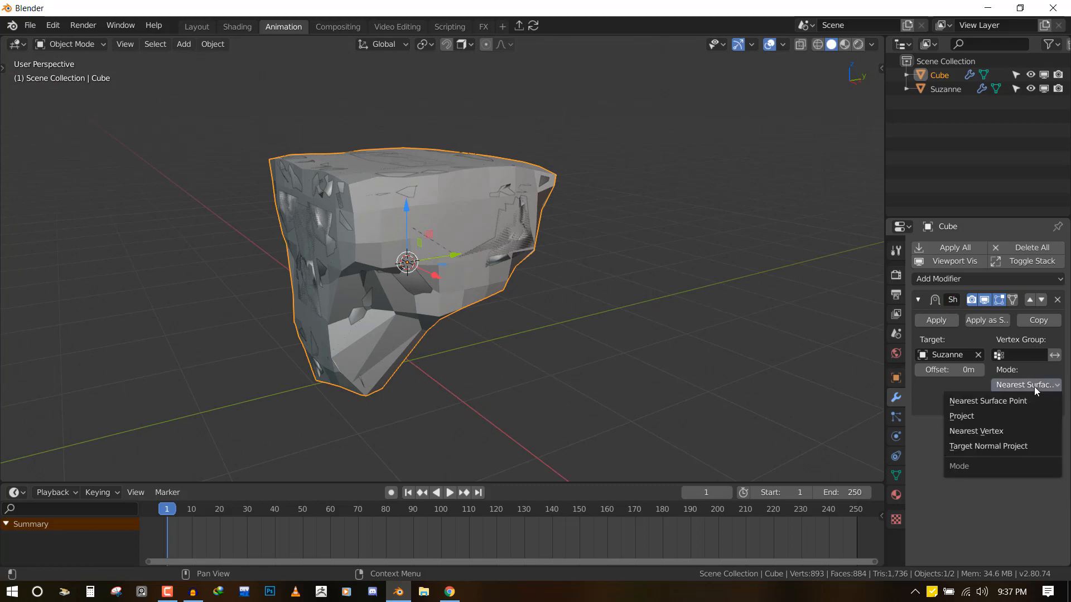
left_click(918, 300)
left_click(983, 301)
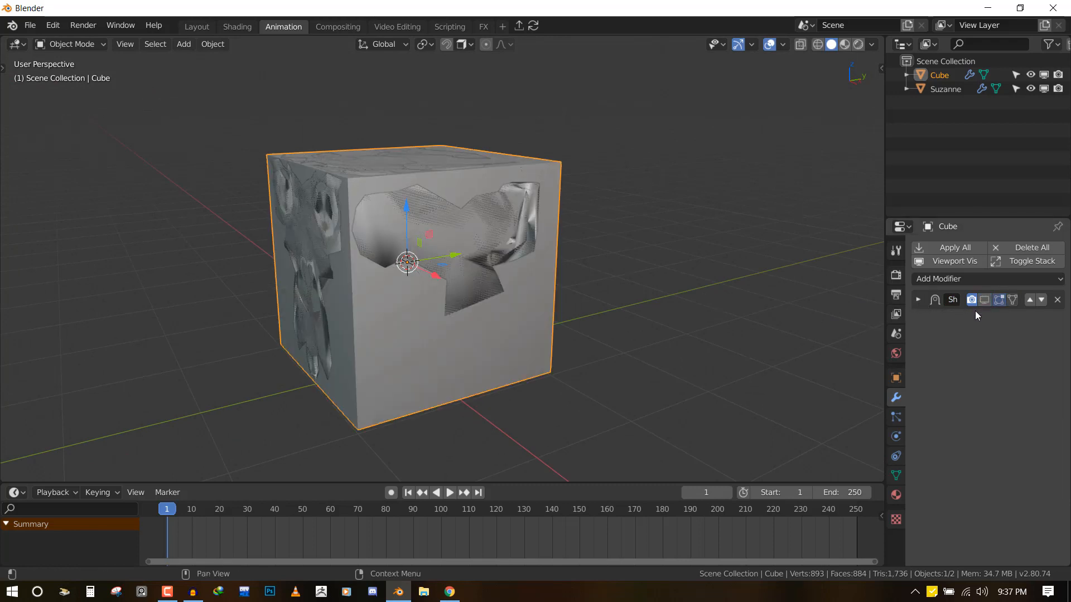
middle_click_drag(486, 269, 535, 273)
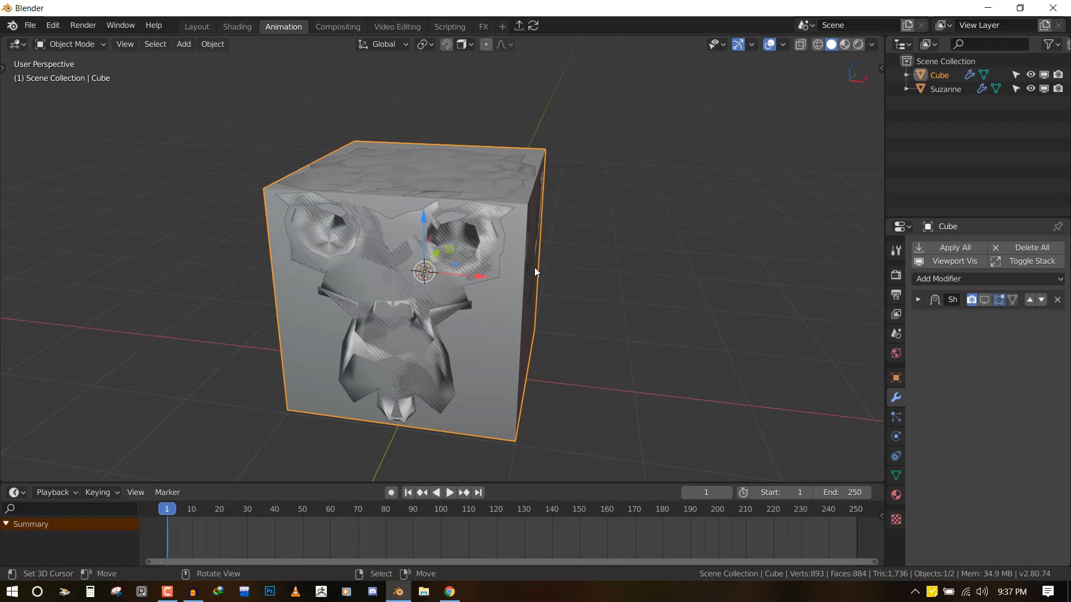
Deselect everything and place the 3D cursor in empty space well beside the cube along positive X in front view.
key("KP_1")
key("alt+a")
scroll(527, 272, "down", 3)
middle_click_drag(644, 300, 500, 268, "shift")
key("KP_1")
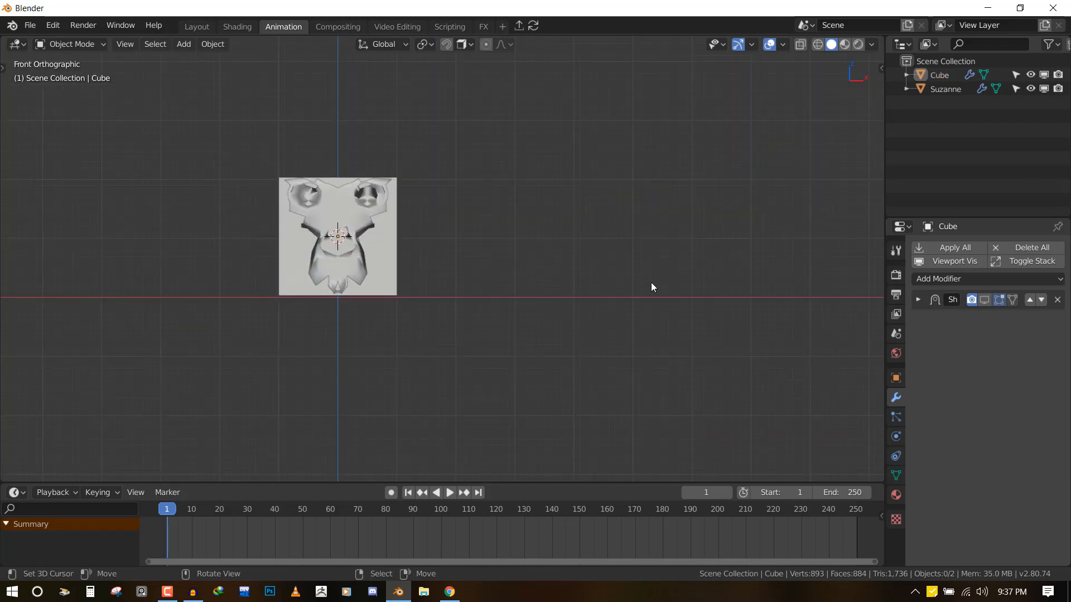
left_click(662, 271, "shift")
middle_click_drag(522, 290, 427, 279, "shift")
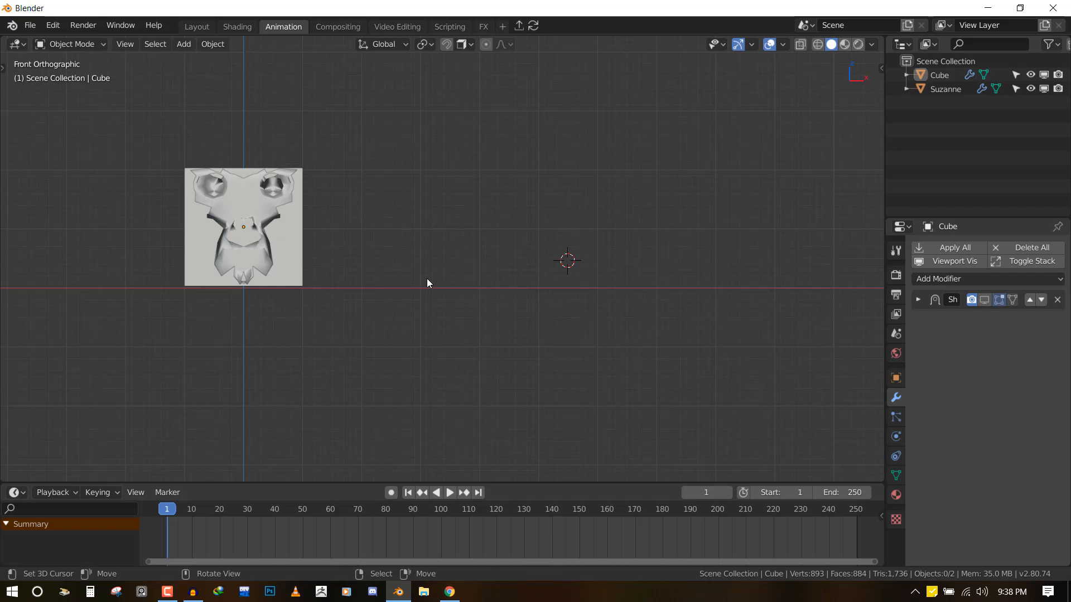
middle_click_drag(614, 216, 602, 225, "shift")
right_click(608, 226, "shift")
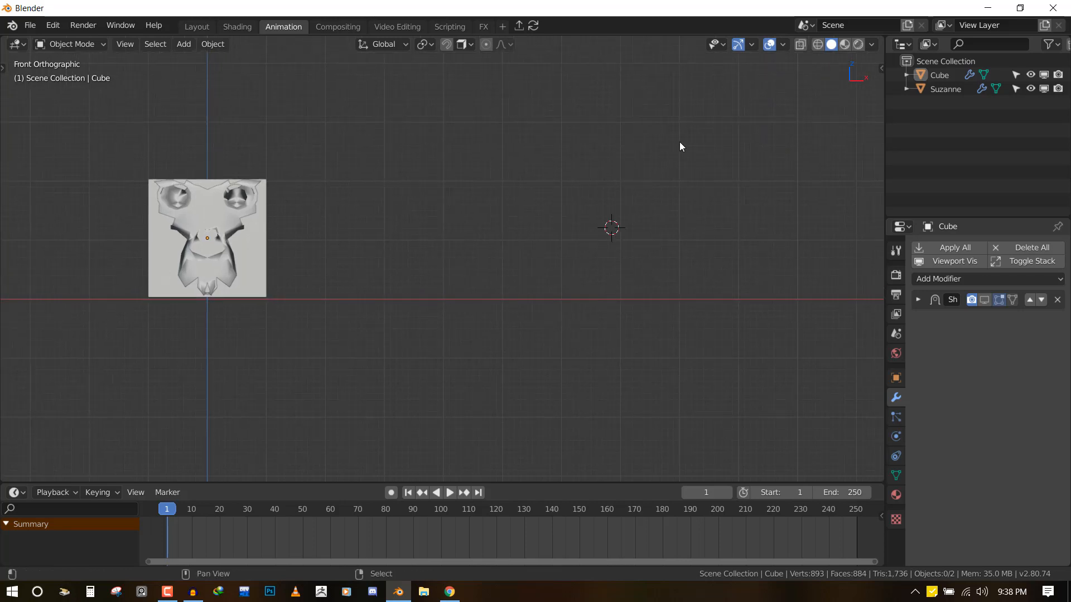
Add a second cube at the 3D cursor, scale it uniformly to about 1.95 and move it nearer the first cube.
key("shift+a")
mouse_move(680, 142)
left_click(745, 156)
key("s")
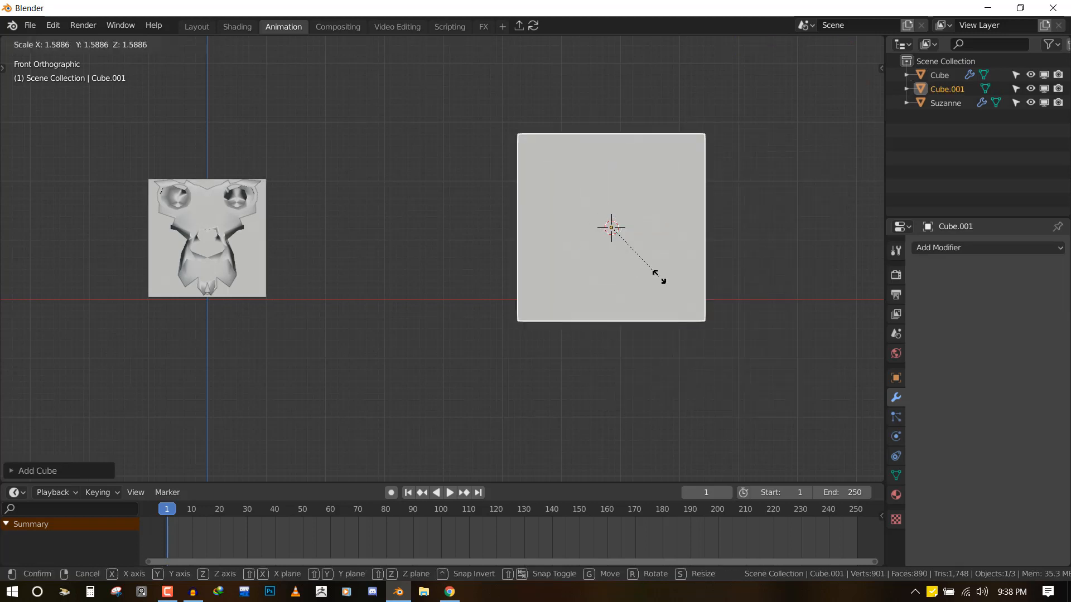
left_click(678, 280)
key("g")
left_click(579, 260)
Stretch the second cube along X by about 1.7 times into a wide box.
key("s")
key("x")
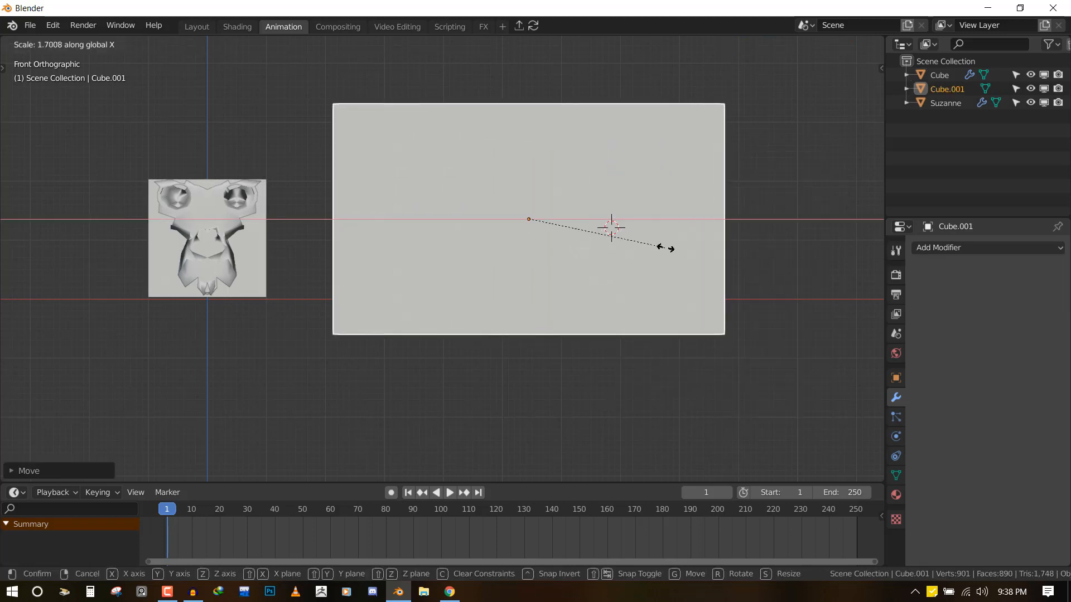
left_click(665, 249)
middle_click_drag(664, 250, 614, 274)
Set the wide box's viewport display to Wire.
left_click(896, 378)
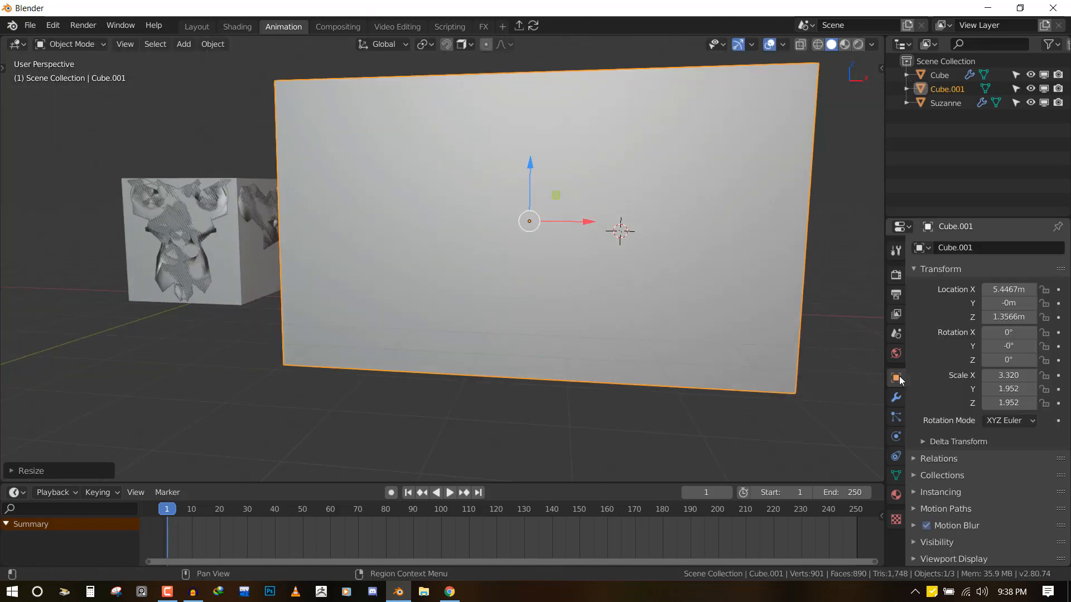
scroll(975, 439, "down", 1)
left_click(973, 526)
scroll(971, 521, "down", 3)
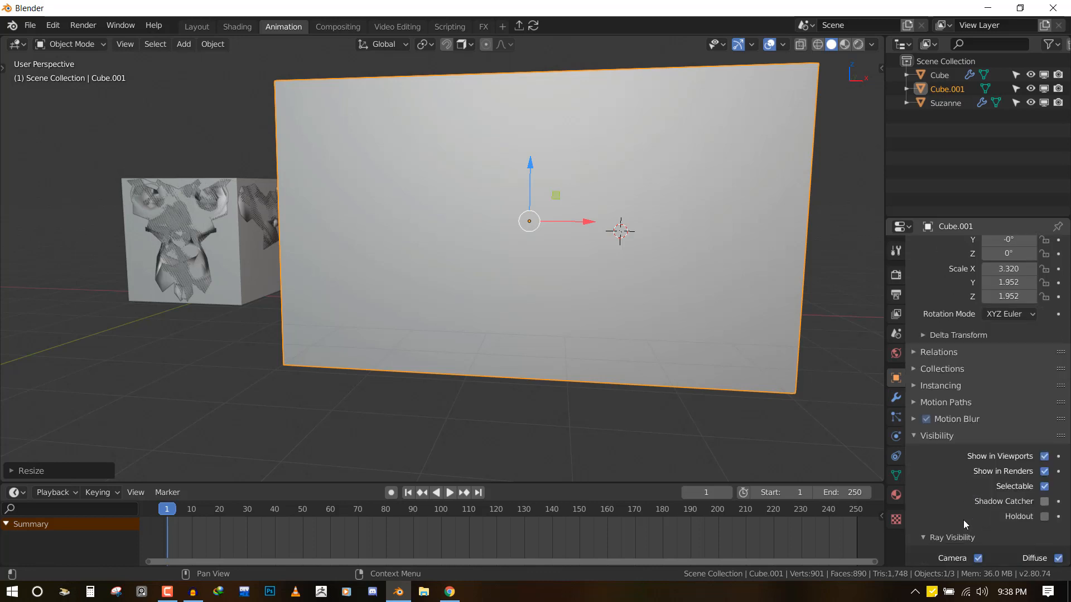
left_click(948, 414)
left_click(972, 542)
scroll(974, 530, "down", 4)
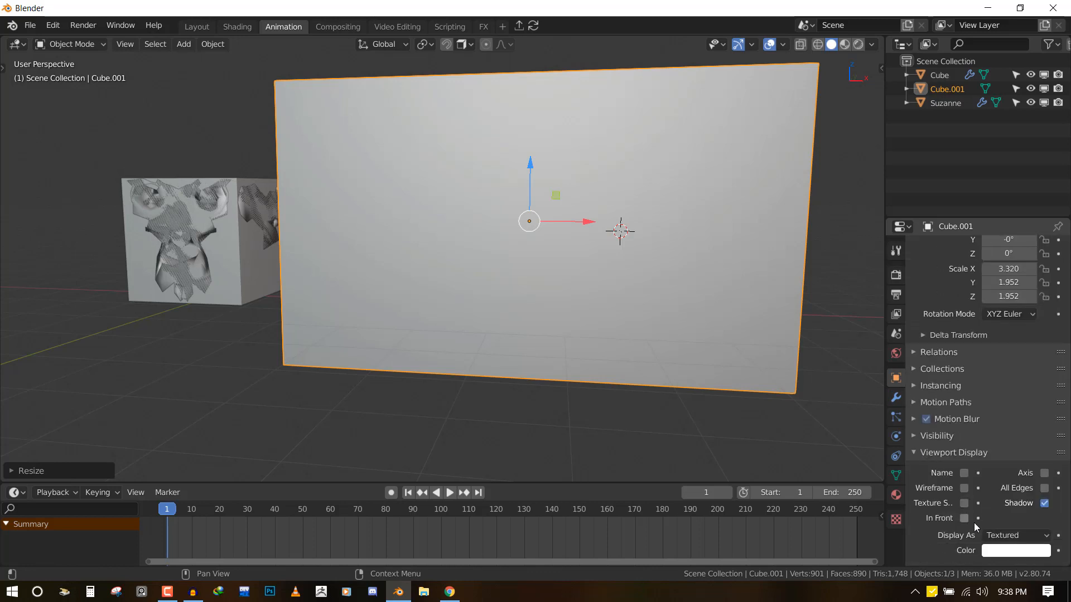
left_click(1012, 536)
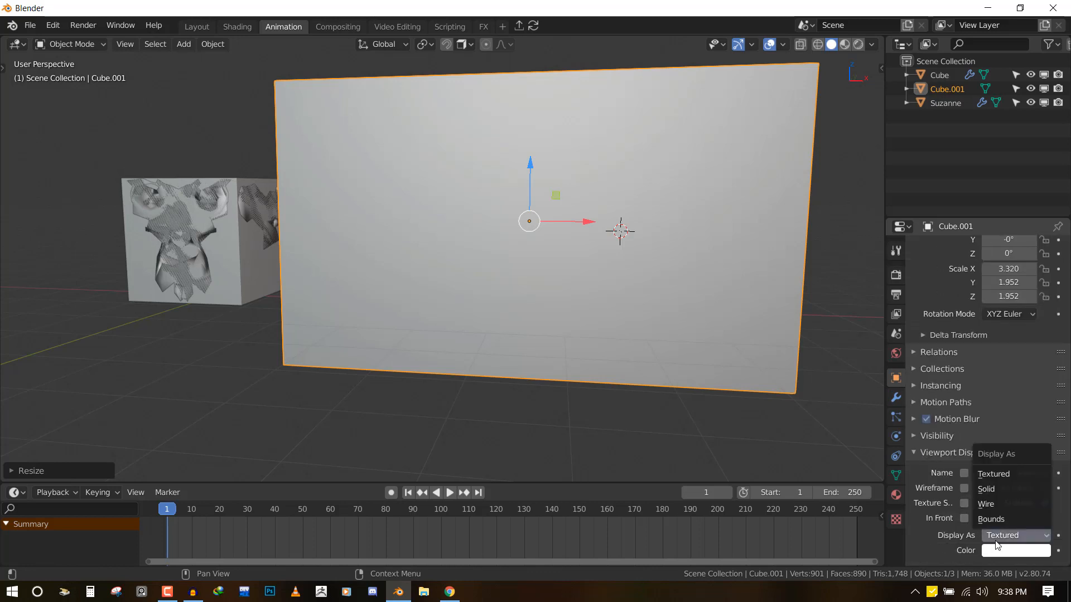
left_click(1006, 506)
Move the wireframe box along X, farther away from the small cube.
middle_click_drag(526, 256, 540, 273)
key("KP_1")
left_click_drag(561, 232, 632, 270)
left_click(632, 270)
middle_click_drag(632, 270, 703, 379)
Enable Dynamic Paint physics for the wireframe box.
left_click(895, 438)
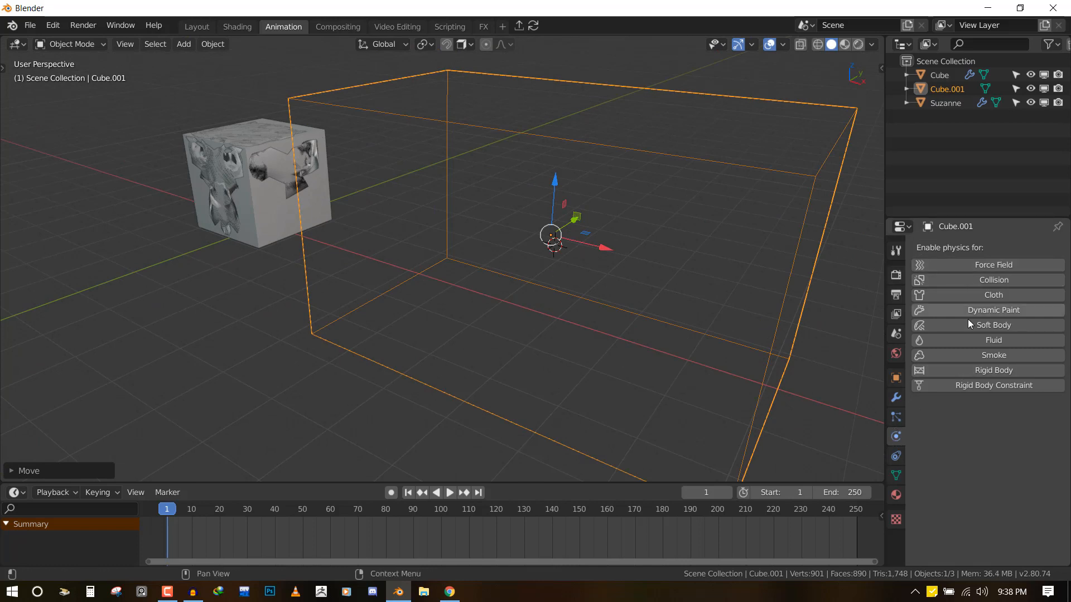
left_click(1008, 316)
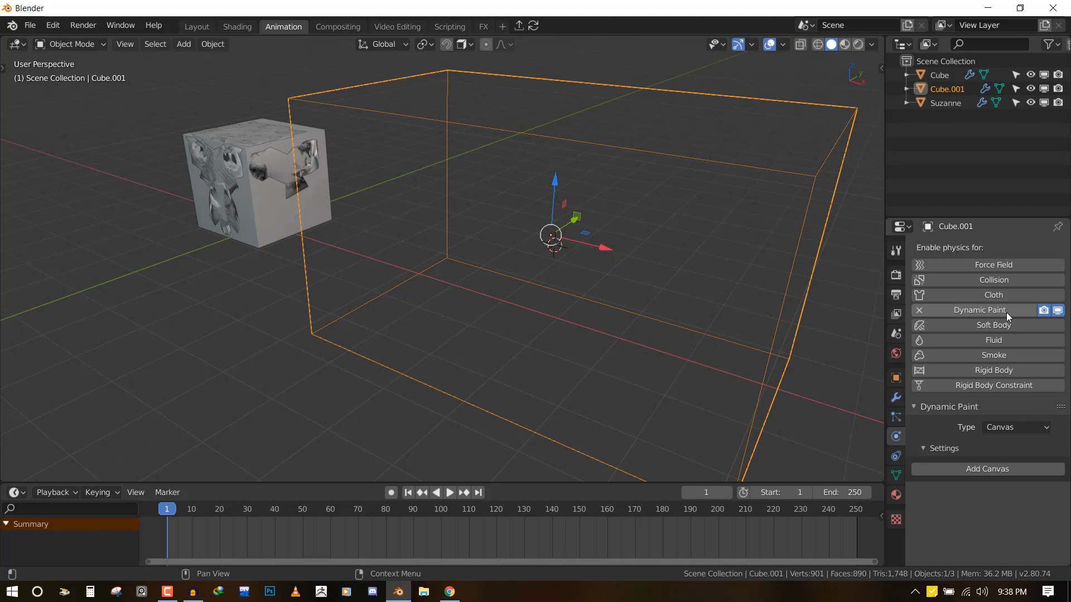
middle_click_drag(682, 382, 641, 368)
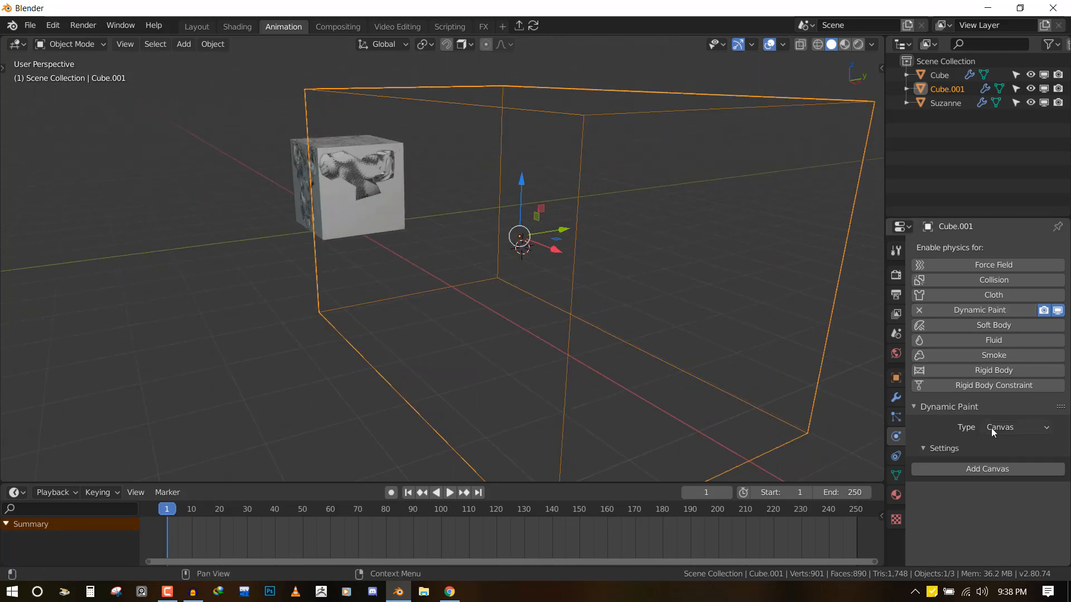
Set the wireframe box's Dynamic Paint type to Brush and add the brush.
left_click(1008, 428)
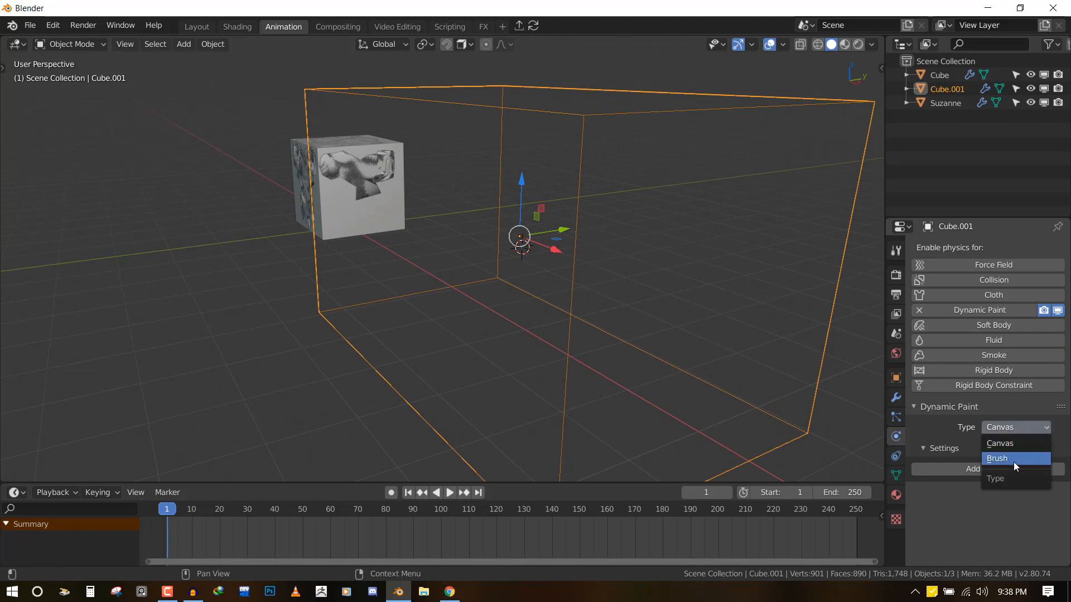
left_click(1013, 460)
left_click(1015, 469)
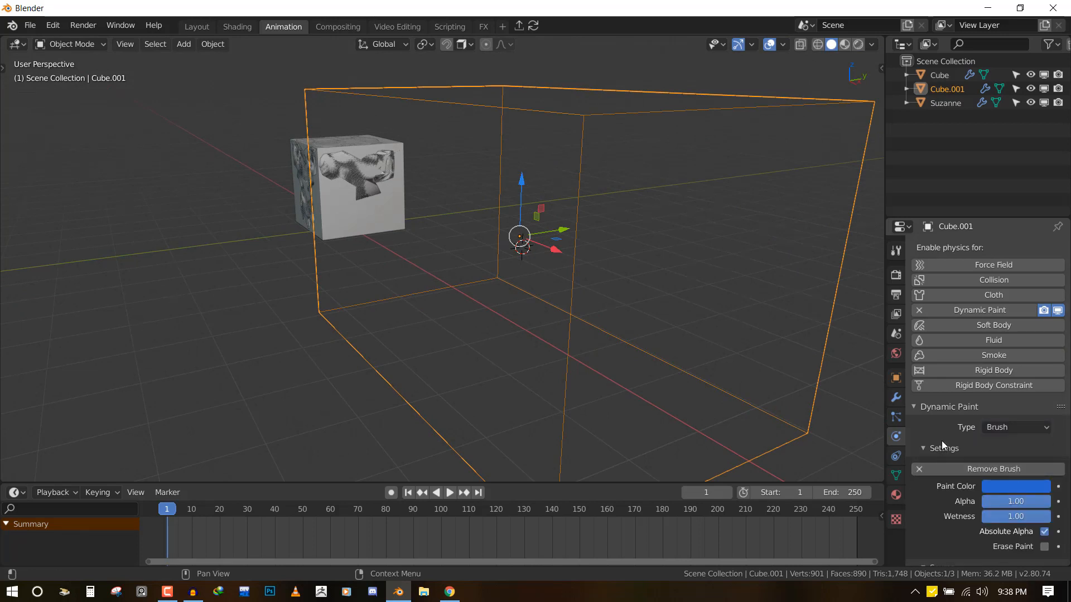
Set the wireframe box brush's paint source to Mesh Volume + Proximity.
middle_click_drag(514, 267, 752, 372)
scroll(1018, 503, "down", 3)
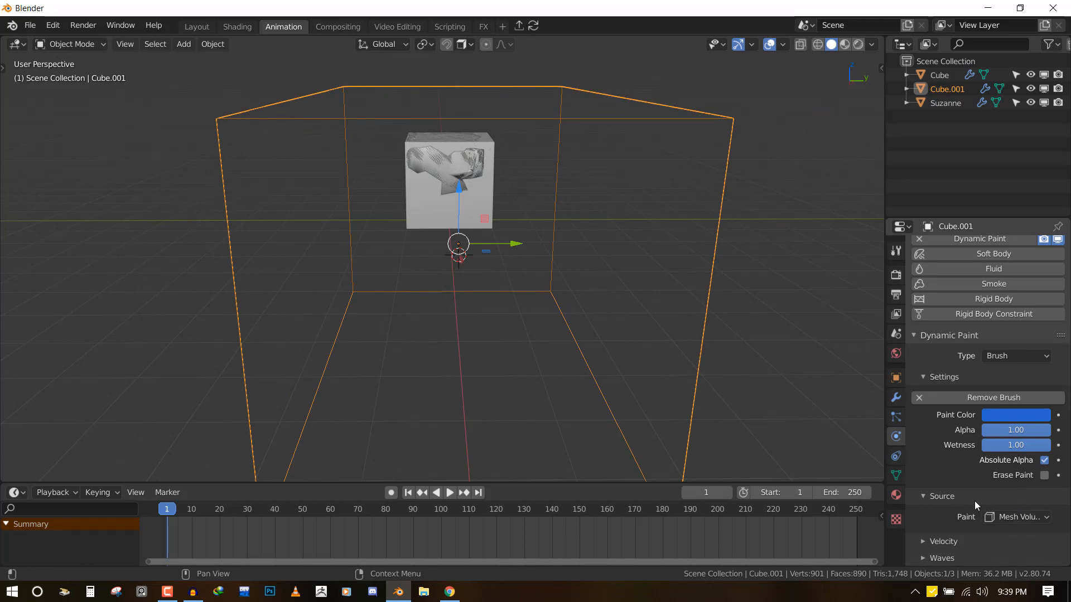
left_click(1022, 521)
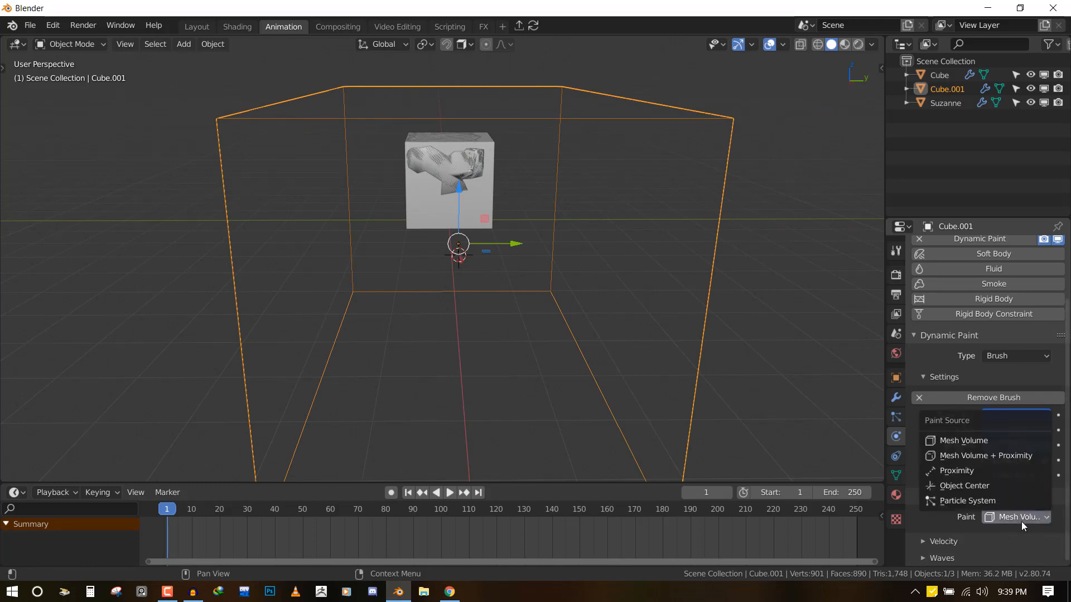
left_click(1001, 458)
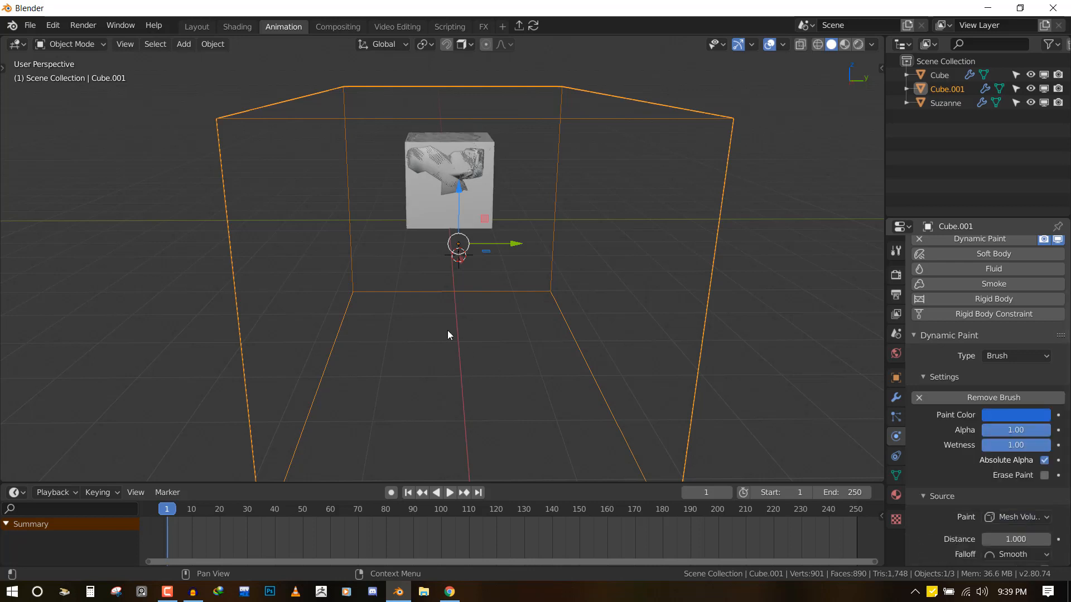
key("KP_1")
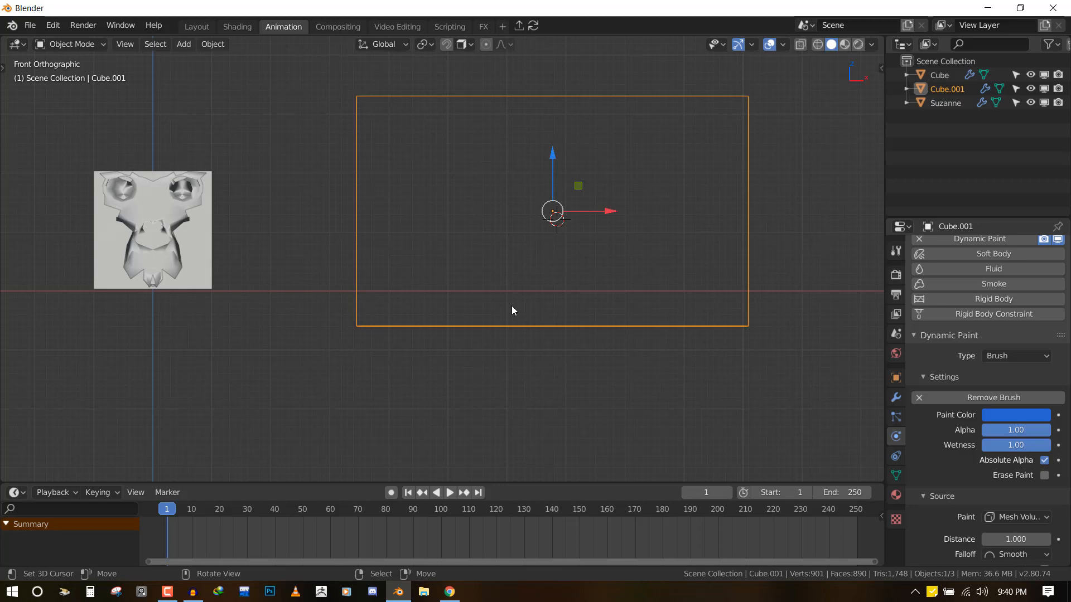
middle_click_drag(507, 301, 330, 263)
left_click(328, 267)
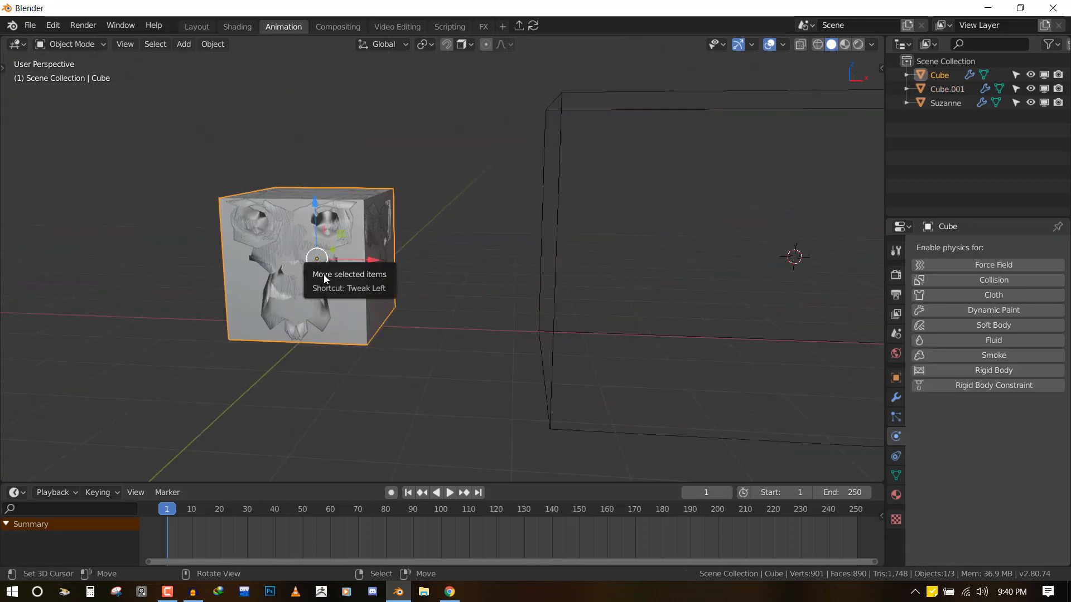
key("g")
right_click(344, 247)
Enable Dynamic Paint physics for the Suzanne monkey head and add a canvas to it.
left_click(926, 102)
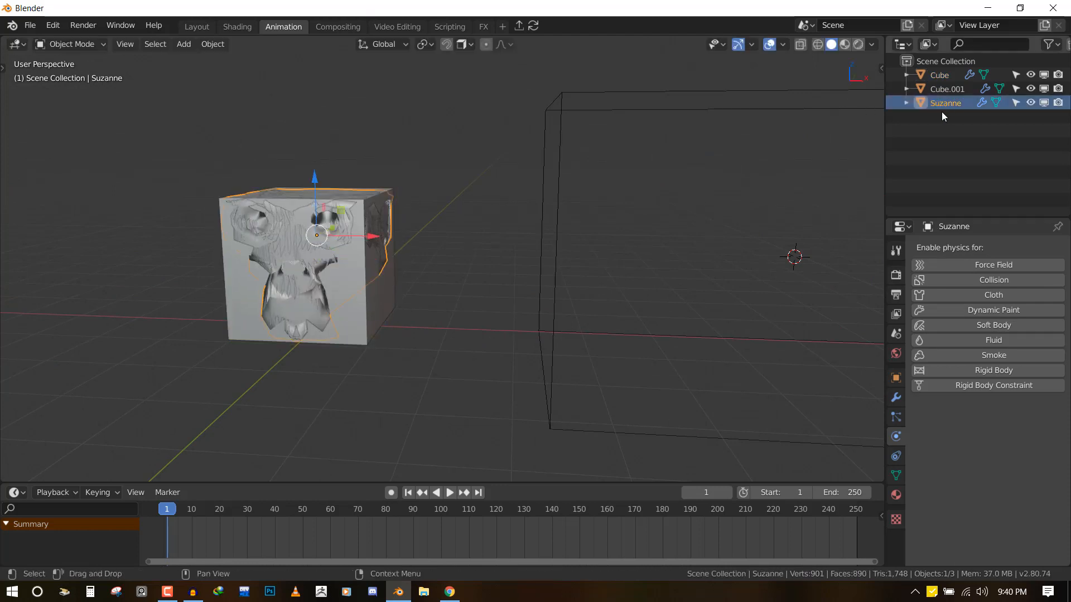
left_click(978, 313)
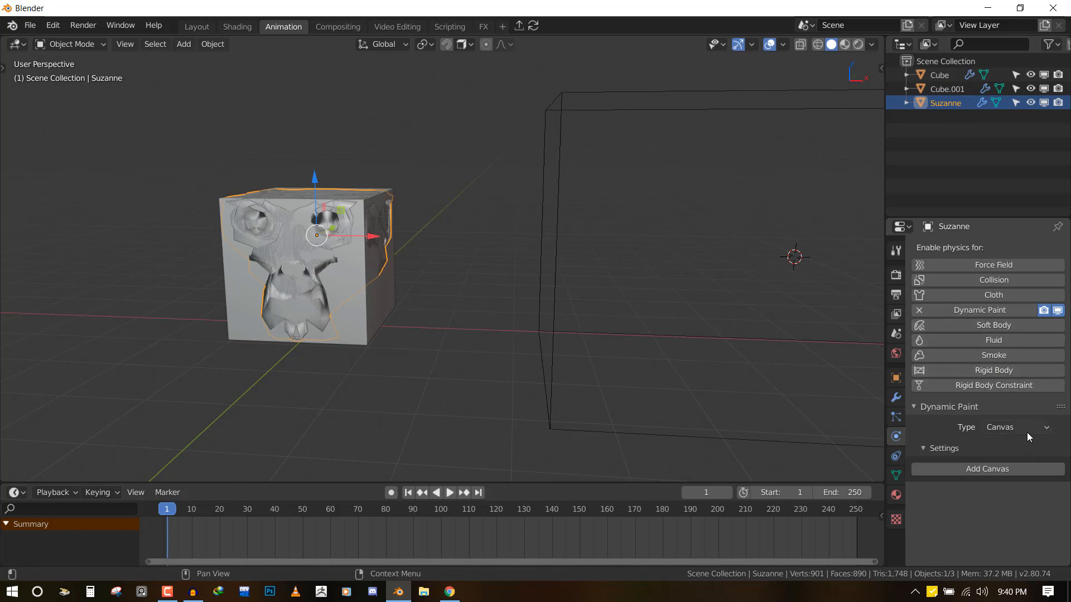
left_click(1019, 471)
Set the surface type of Suzanne's Dynamic Paint canvas to Weight.
scroll(1022, 470, "down", 4)
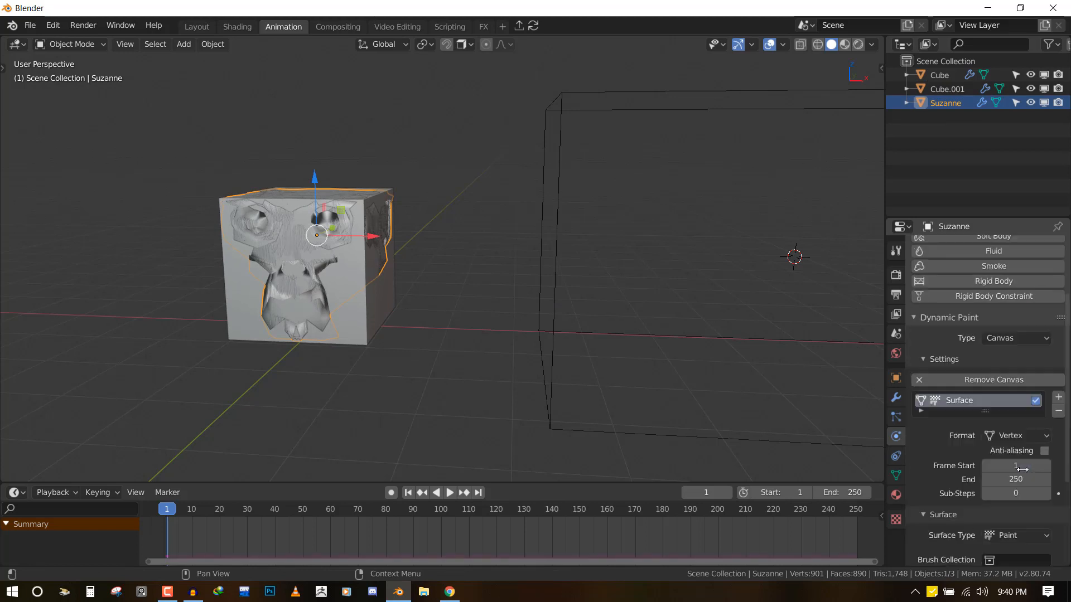
scroll(1022, 470, "down", 5)
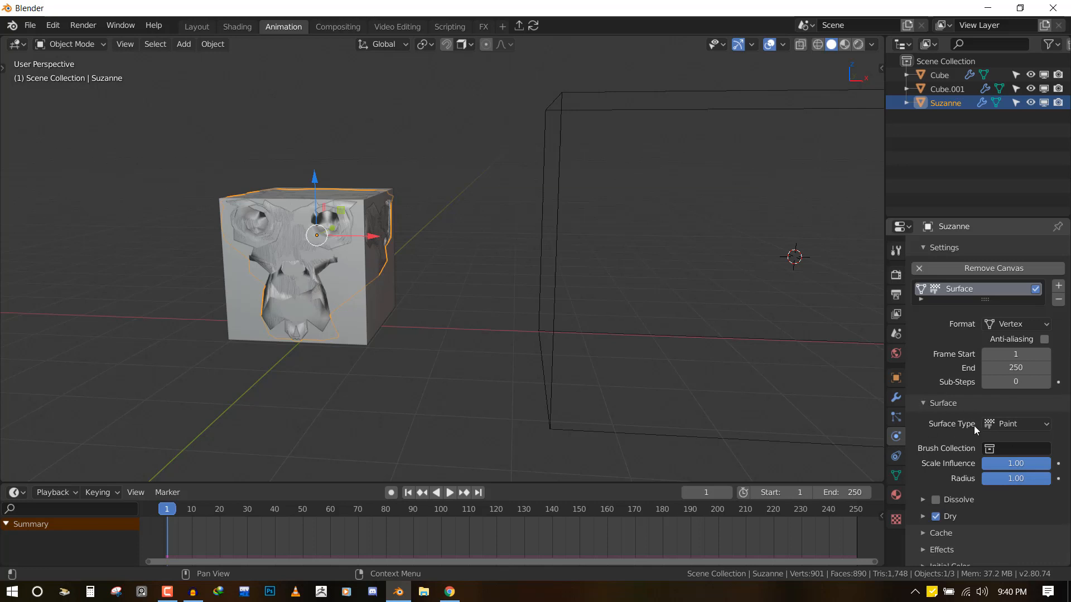
left_click(1012, 426)
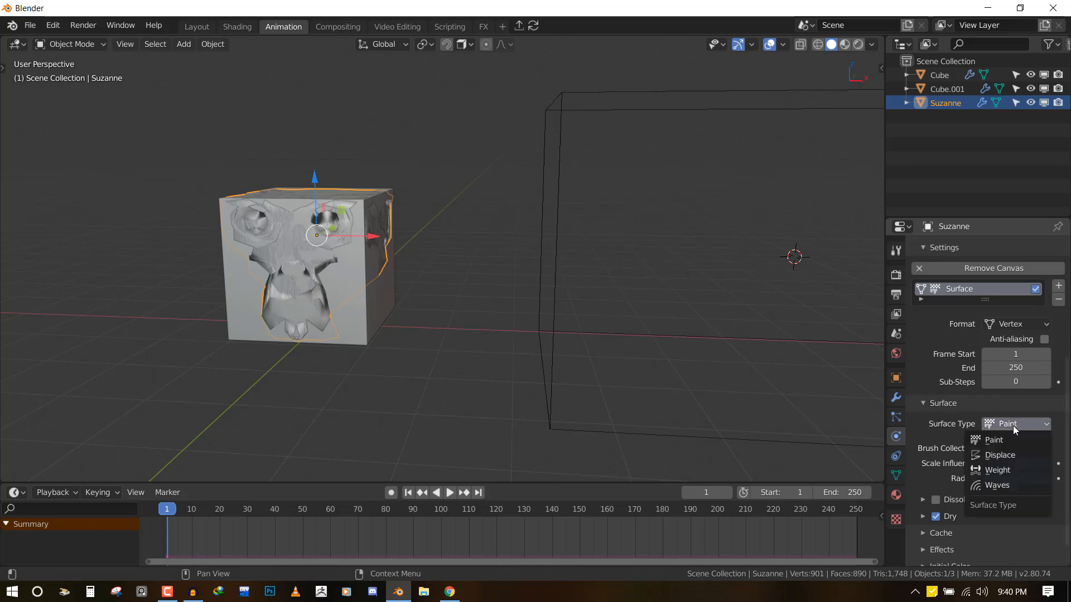
left_click(1008, 473)
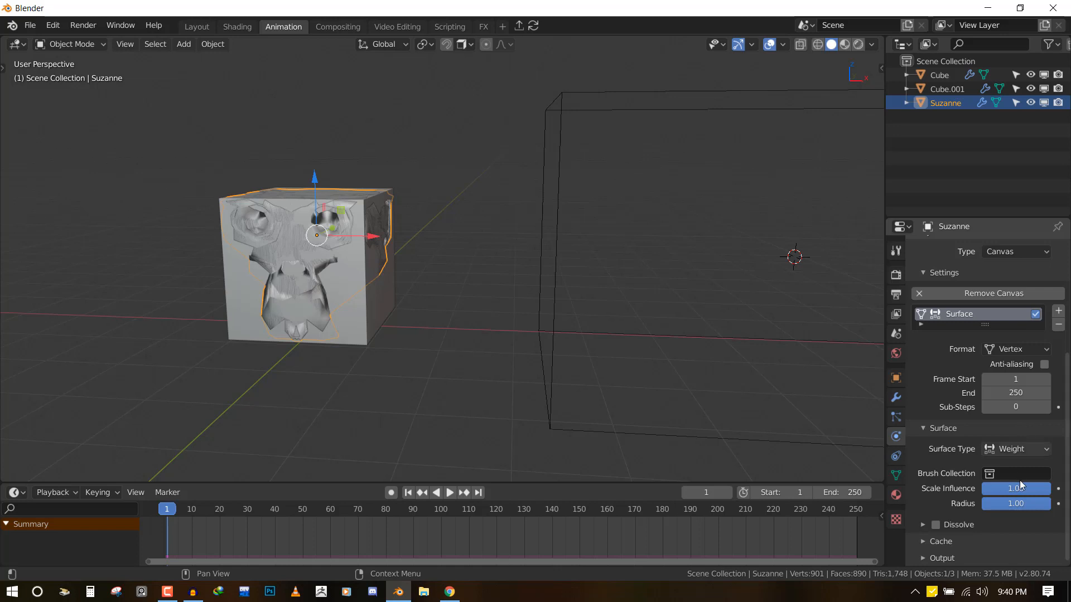
Create the dp_weight output vertex group for Suzanne's canvas and check it among the mesh's vertex groups.
scroll(992, 537, "down", 1)
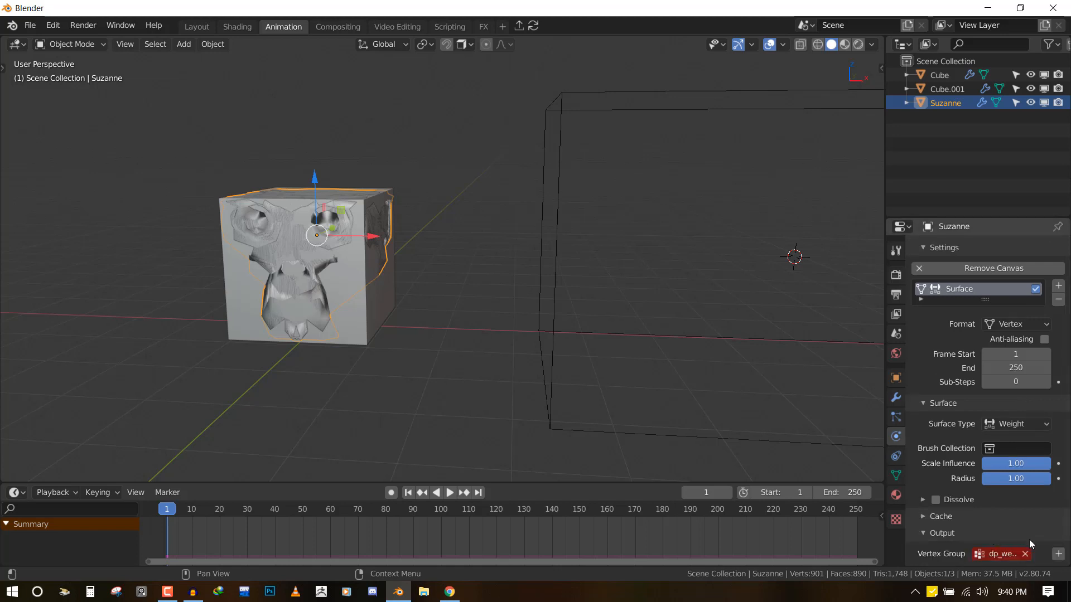
left_click(896, 476)
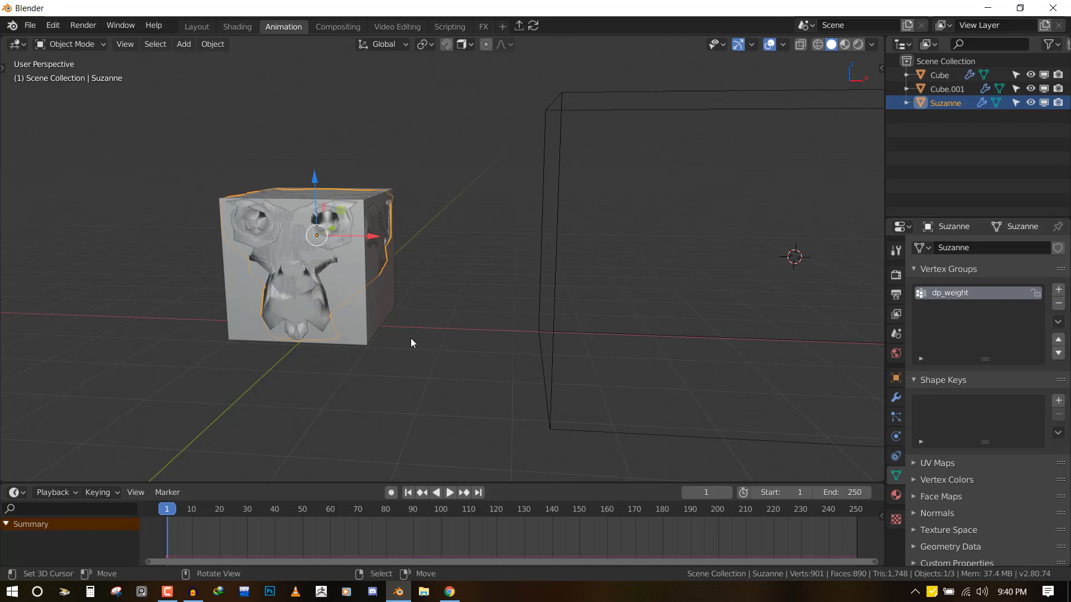
middle_click_drag(410, 339, 537, 339)
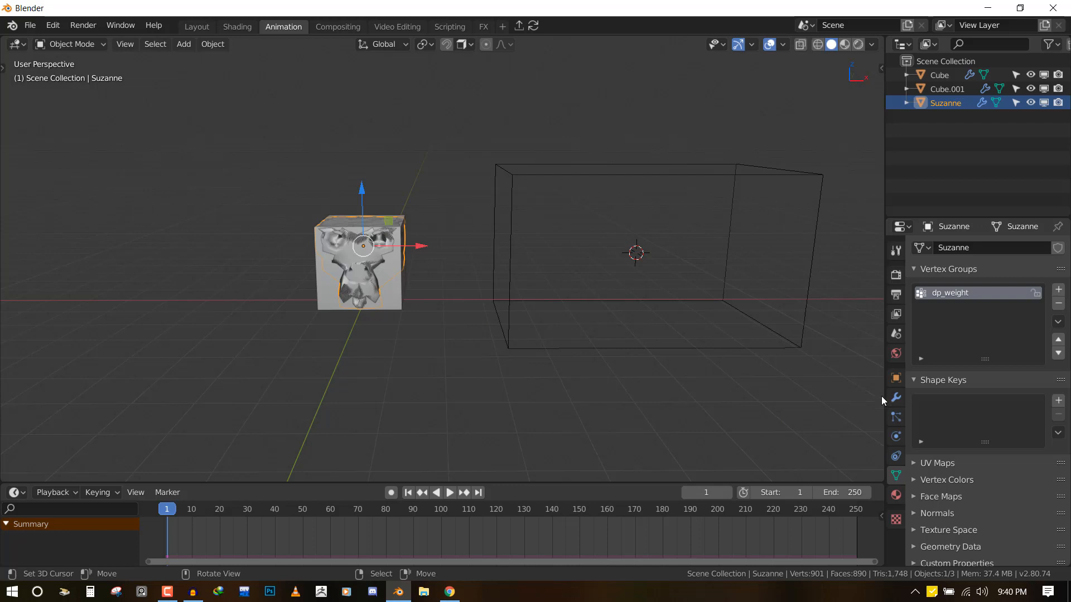
Assign the dp_weight vertex group to Suzanne's Shrinkwrap modifier.
left_click(896, 398)
left_click(1025, 355)
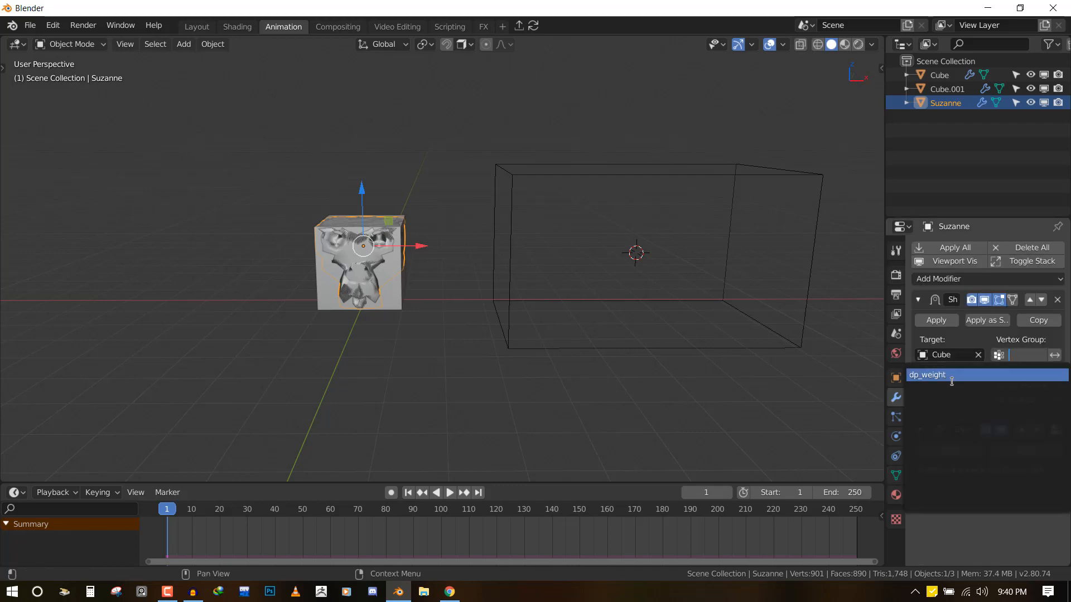
left_click(930, 375)
Test the morph by moving the wireframe box along X into the monkey head and back out.
middle_click_drag(628, 349, 688, 367)
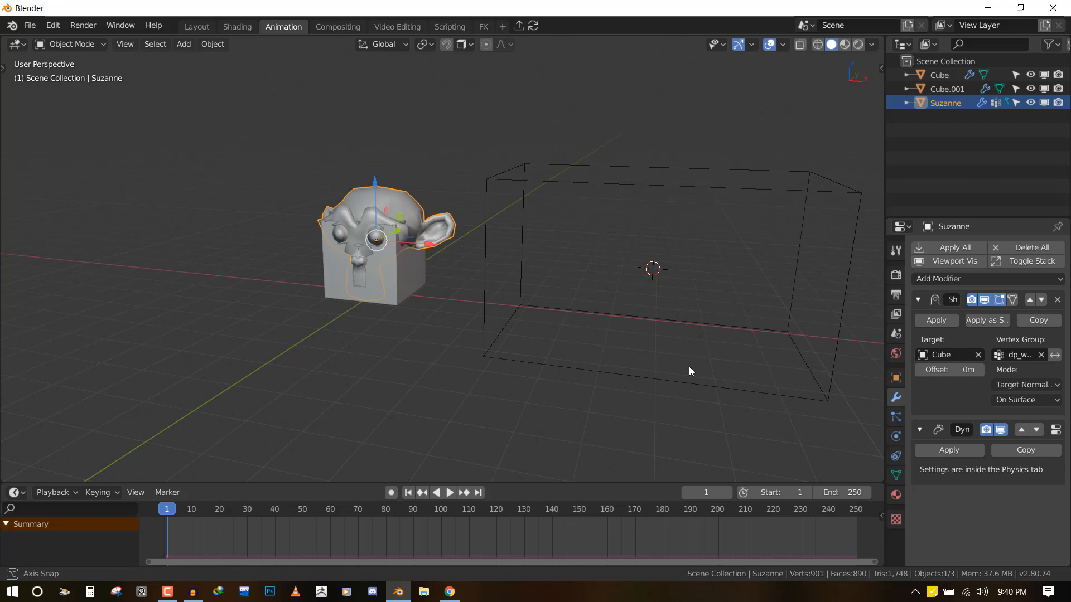
left_click(617, 370)
key("g")
key("x")
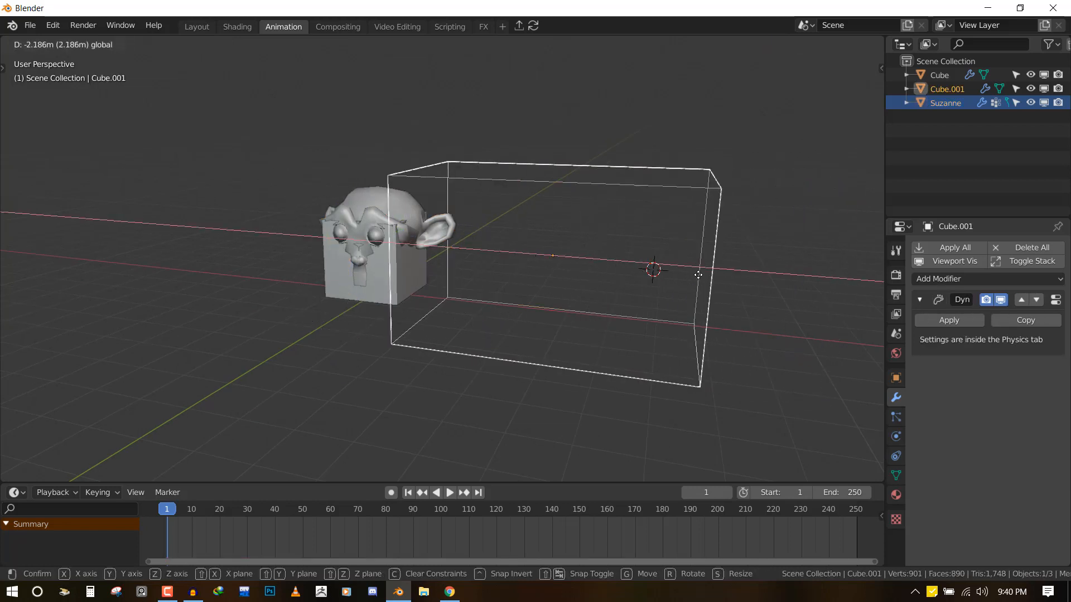
left_click(702, 271)
key("g")
key("x")
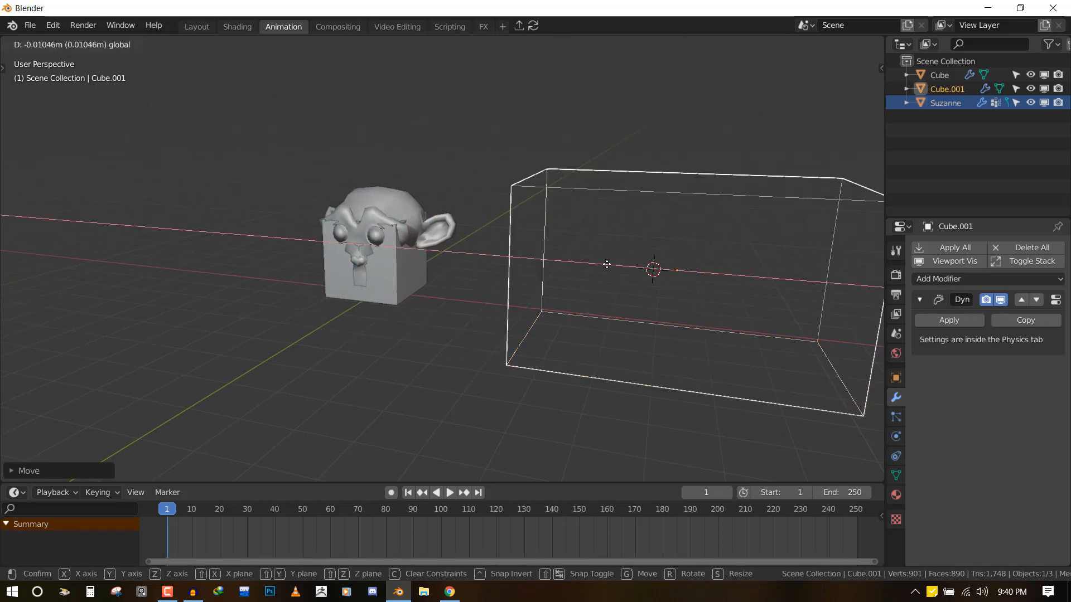
left_click(525, 309)
middle_click_drag(526, 309, 641, 296)
Move Suzanne's Dynamic Paint modifier above the Shrinkwrap modifier in the stack.
left_click(407, 228)
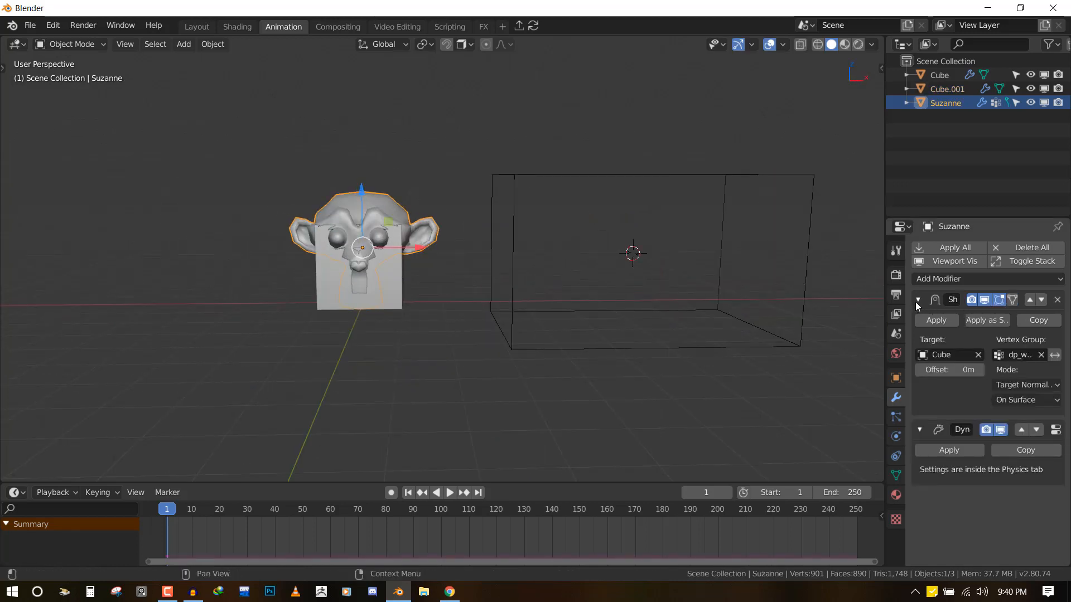
left_click(916, 301)
left_click(1022, 321)
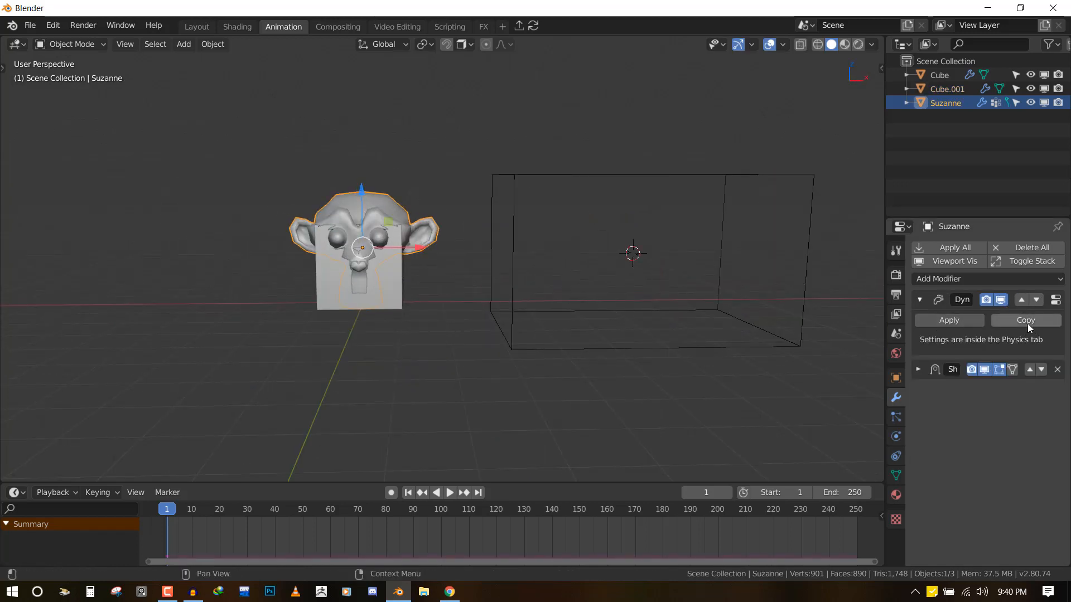
left_click(918, 370)
left_click(918, 370)
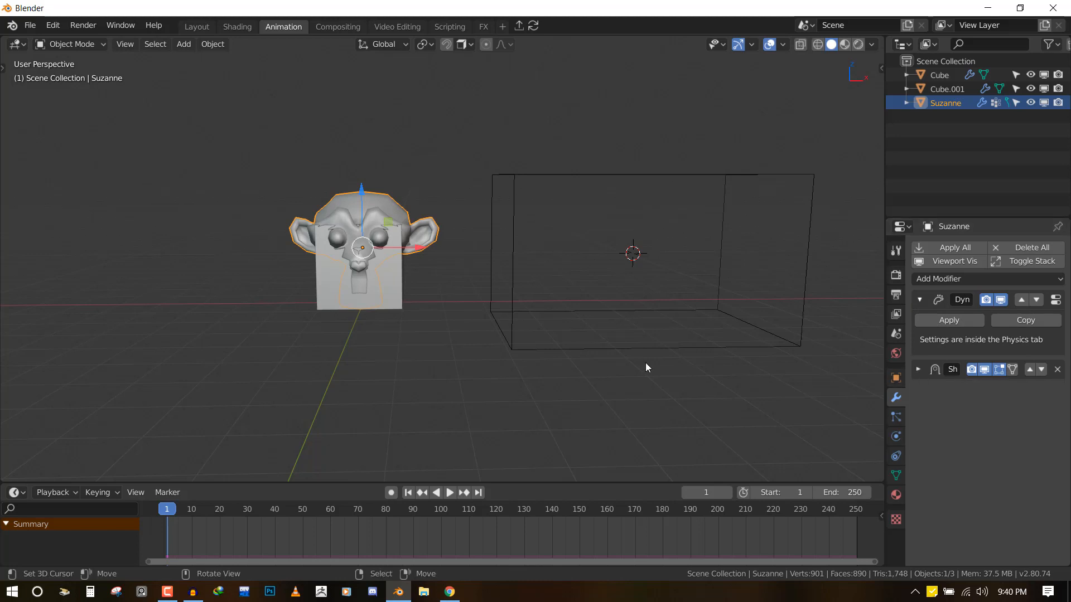
Test the reordered modifiers by sliding the wireframe box along X toward the head and away again.
middle_click_drag(645, 364, 621, 362)
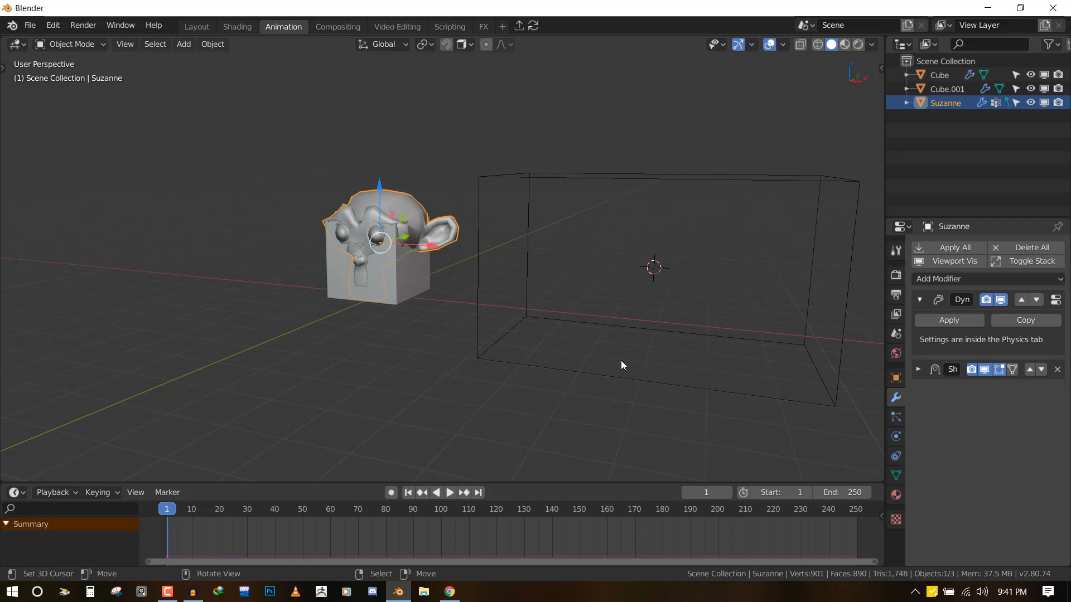
left_click(654, 378)
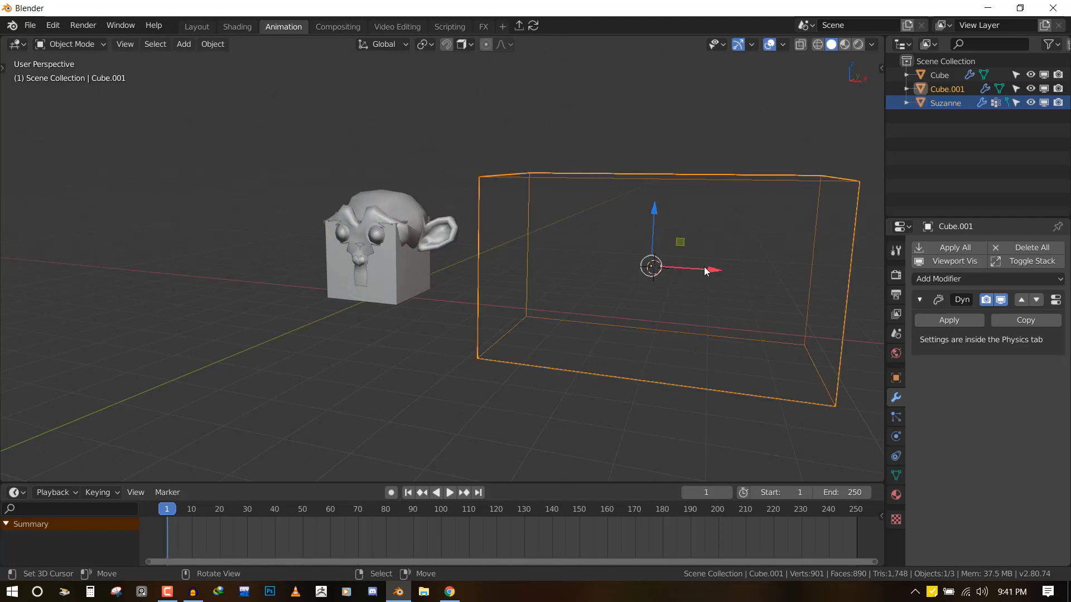
left_click_drag(704, 267, 477, 240)
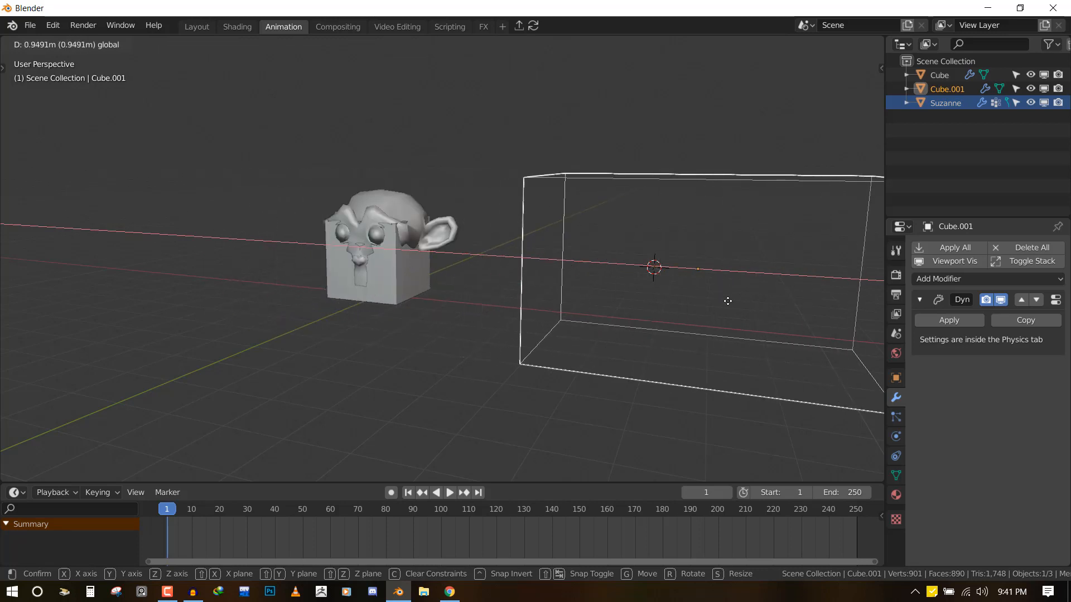
left_click(471, 310)
middle_click_drag(471, 310, 426, 272)
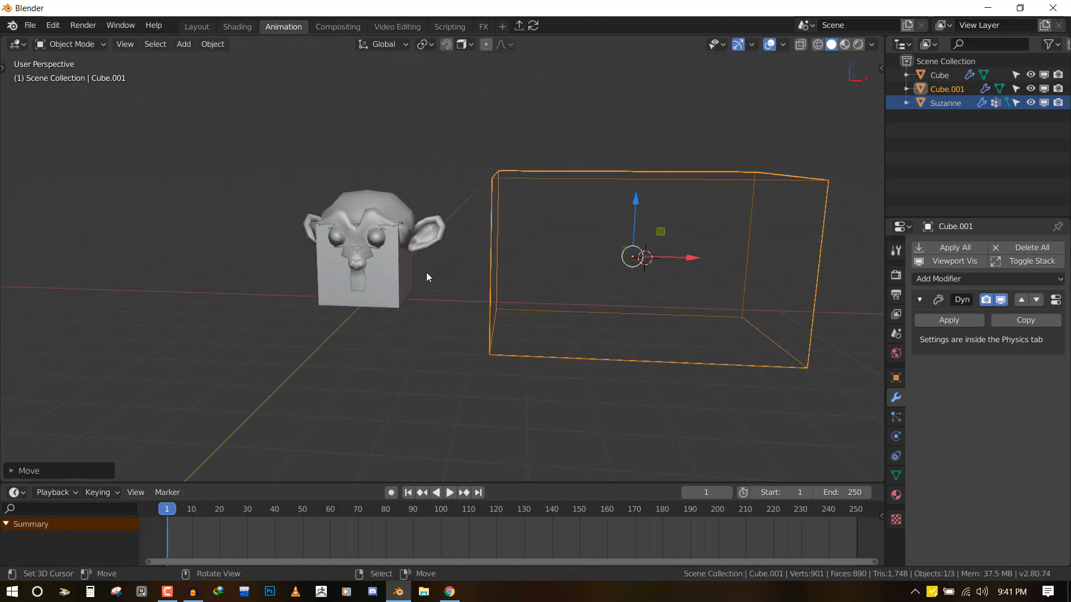
middle_click_drag(497, 269, 524, 266)
key("KP_1")
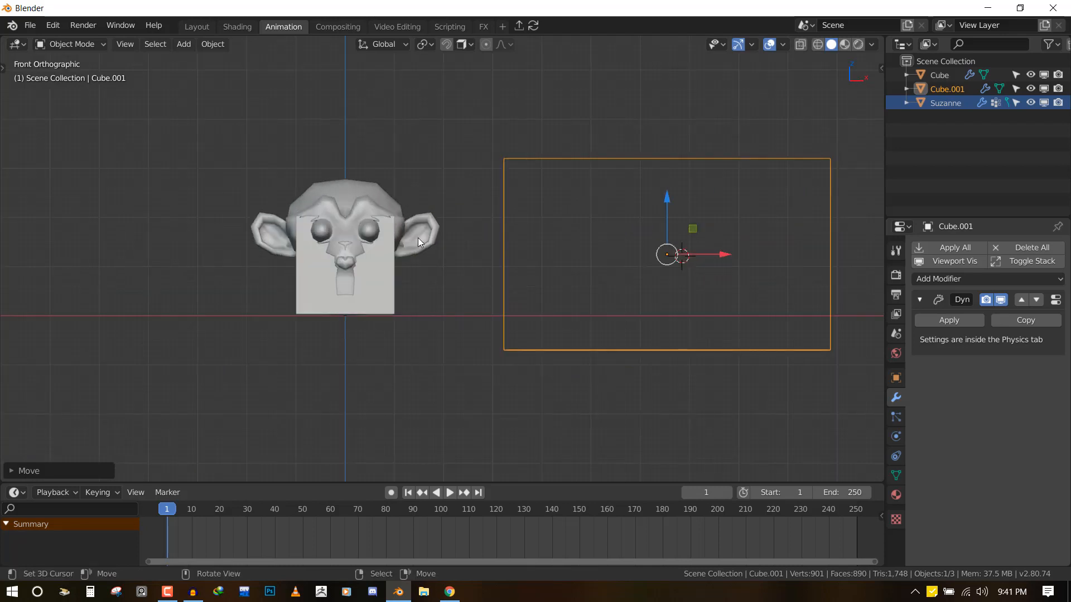
Invert the dp_weight vertex group influence in Suzanne's Shrinkwrap modifier.
right_click(417, 238)
left_click(920, 300)
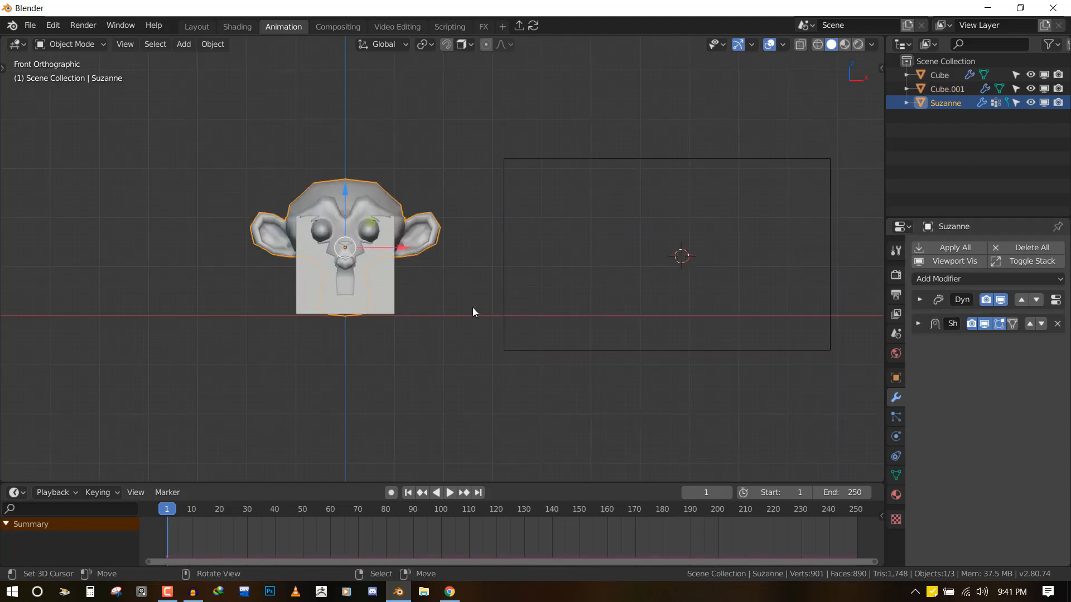
middle_click_drag(473, 306, 586, 310)
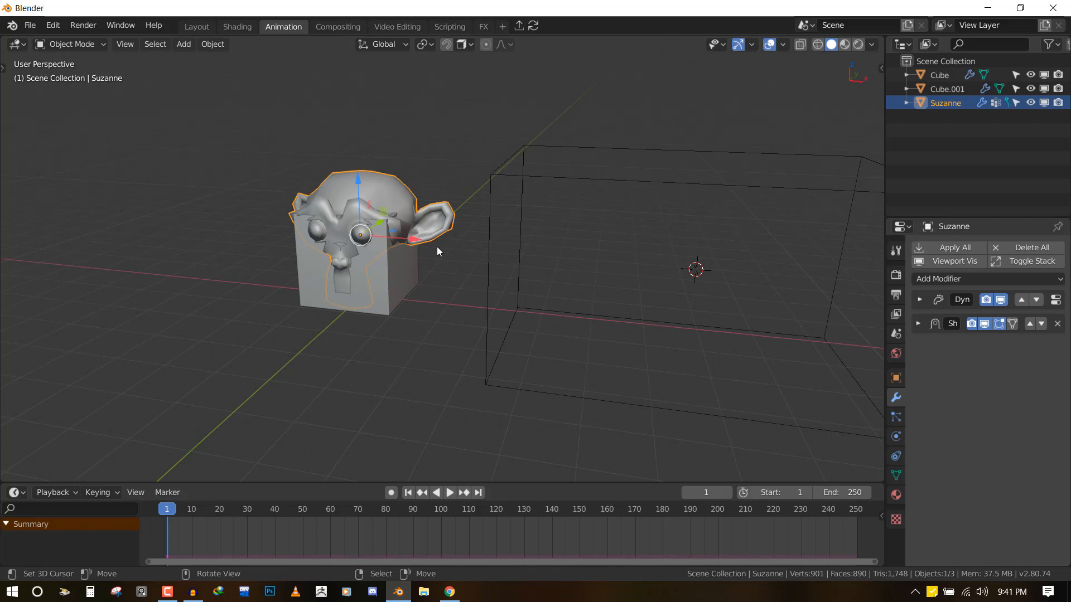
middle_click_drag(432, 254, 530, 262)
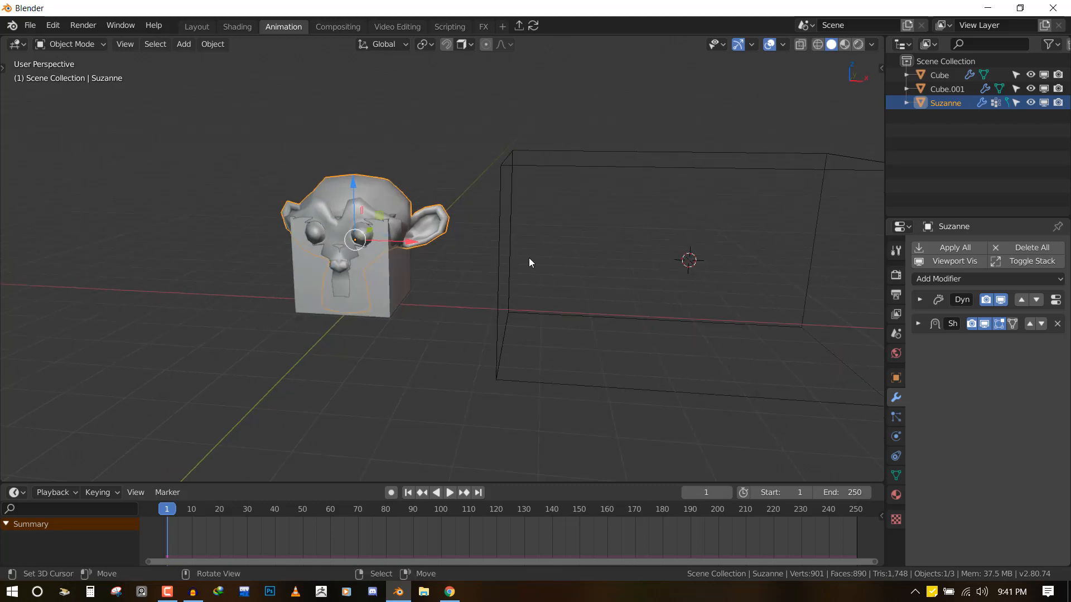
left_click(918, 324)
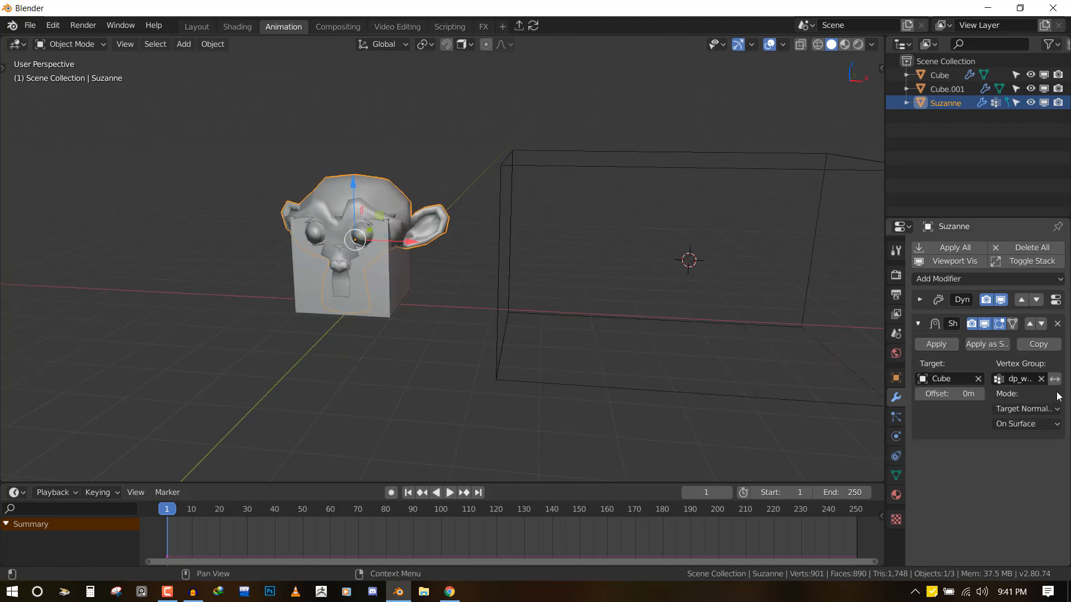
left_click(1054, 379)
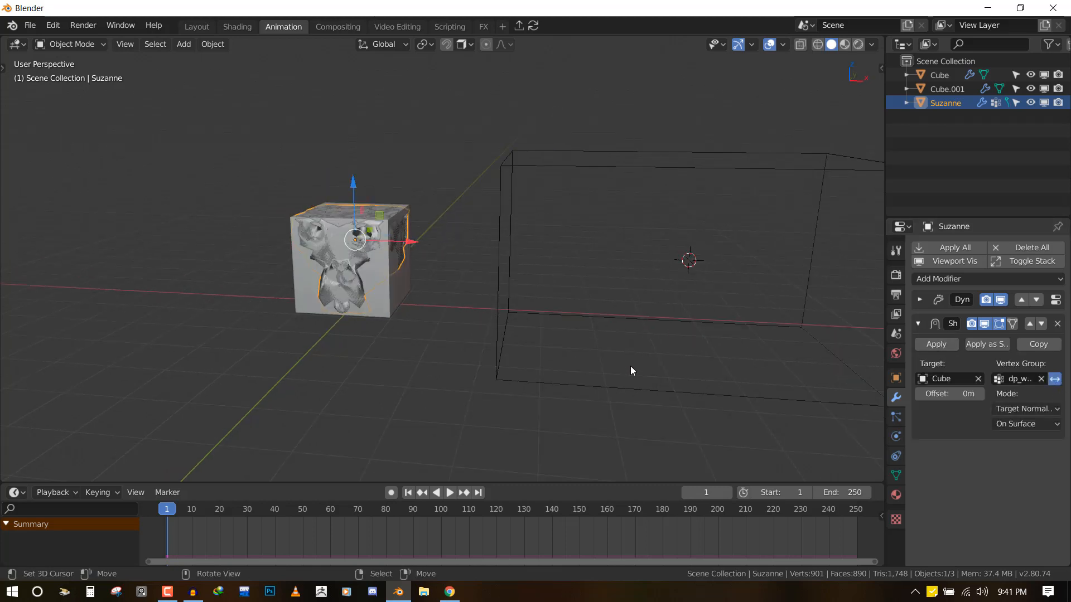
Move the wireframe box along X toward the cube, stopping just short of the monkey's ear.
left_click(637, 391)
key("g")
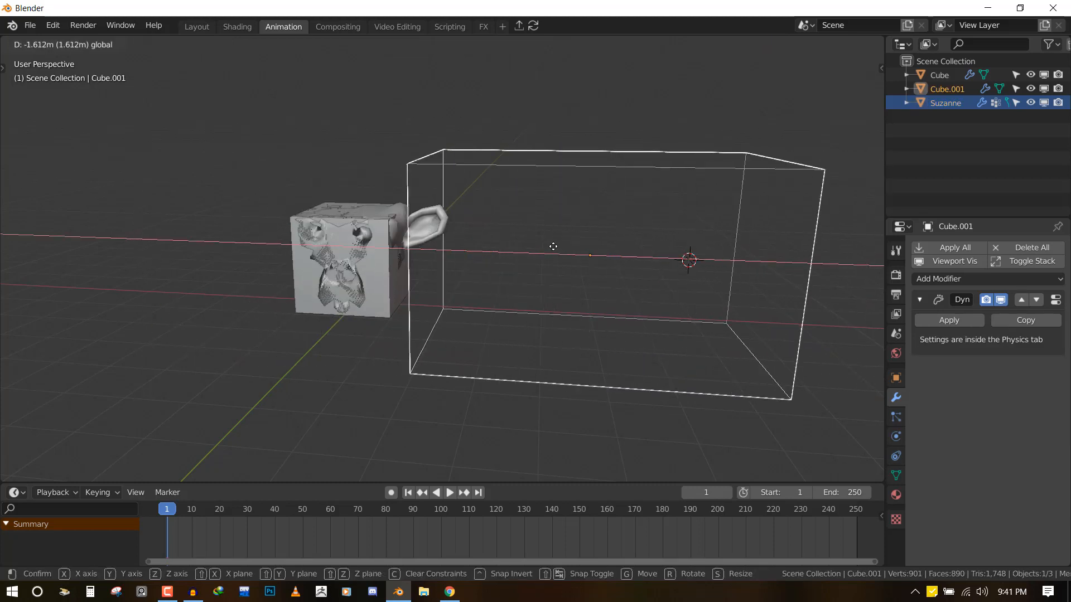
left_click(700, 233)
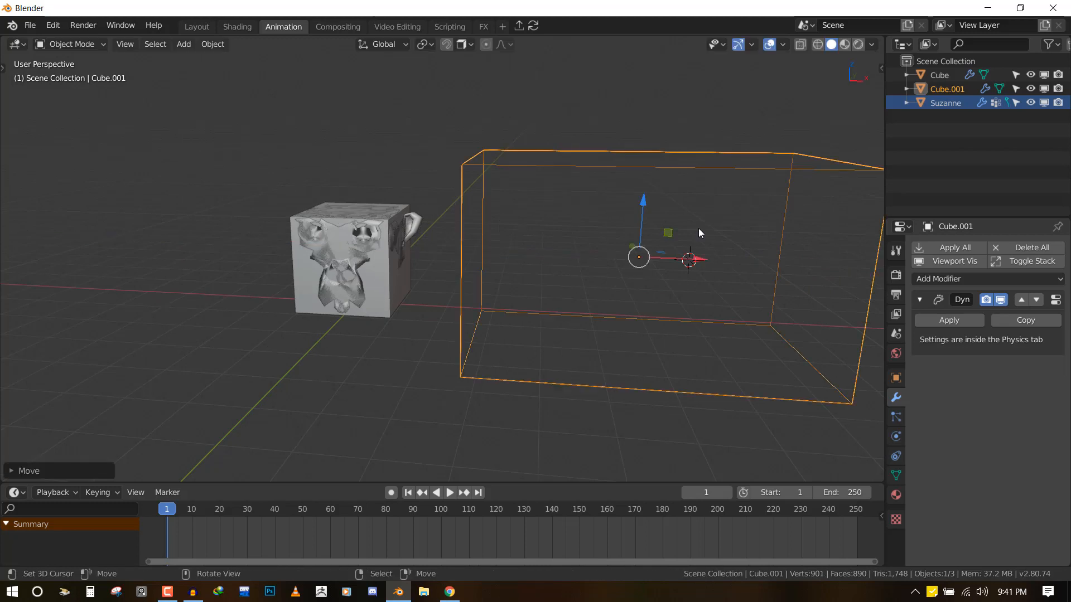
Enable Dynamic Paint physics on the cube and add a canvas to it.
left_click(383, 301)
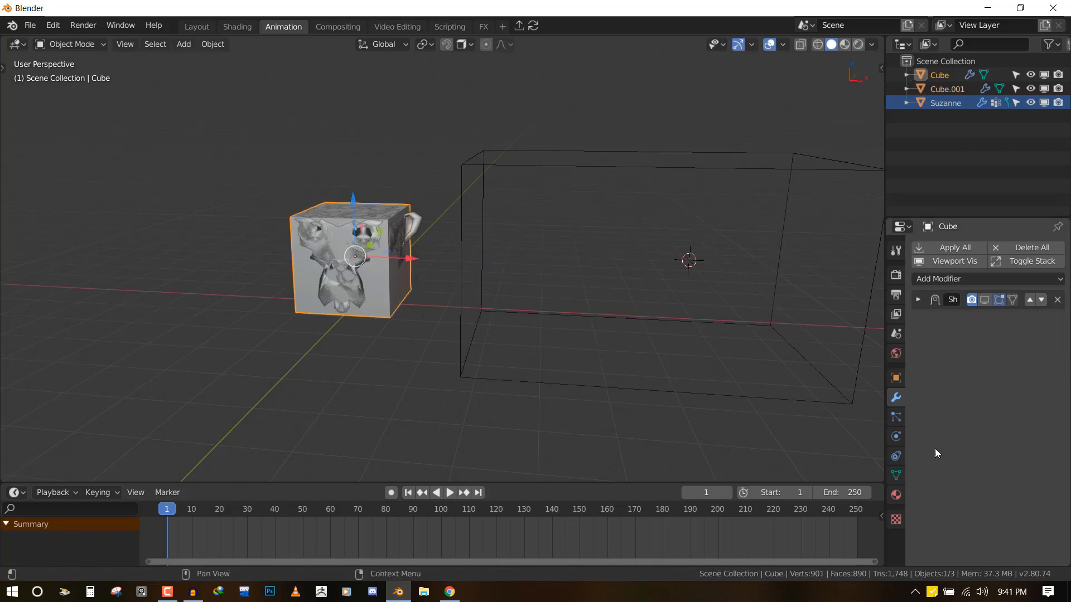
scroll(461, 317, "up", 2)
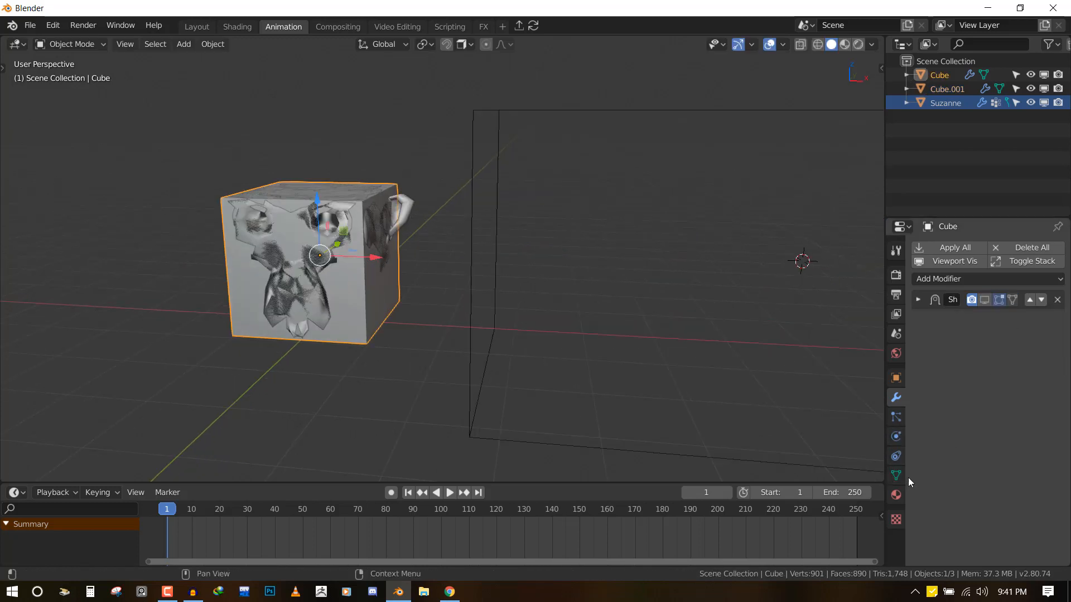
left_click(896, 380)
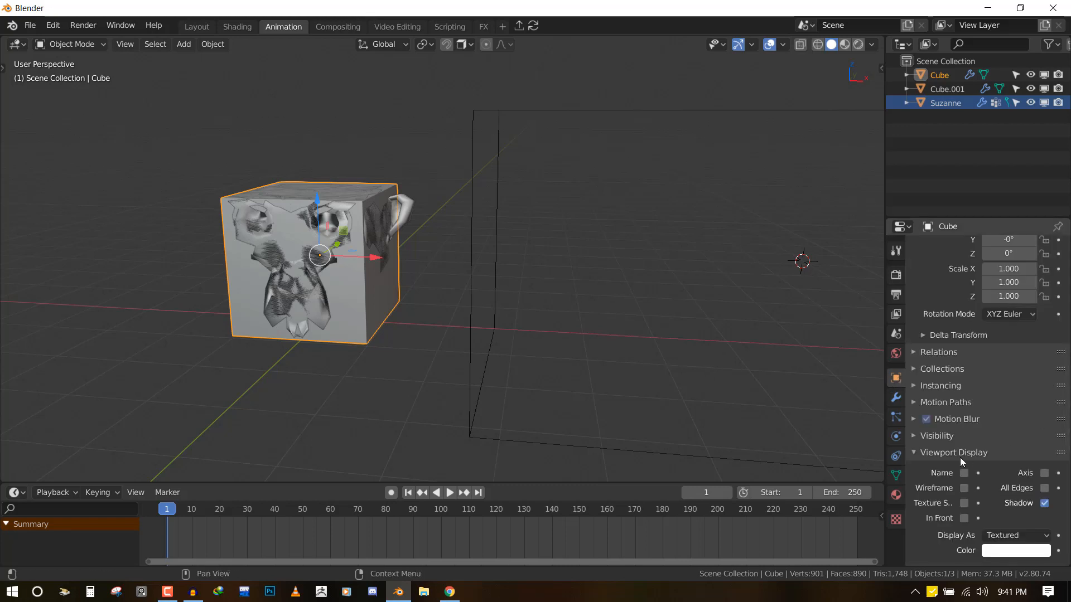
scroll(935, 490, "down", 1)
left_click(896, 437)
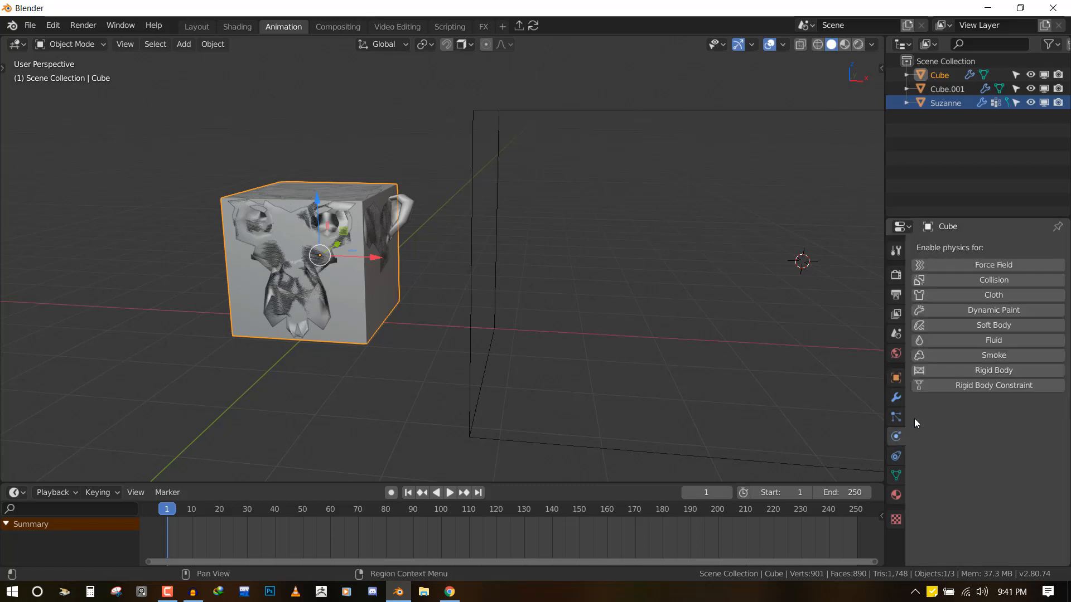
left_click(1007, 310)
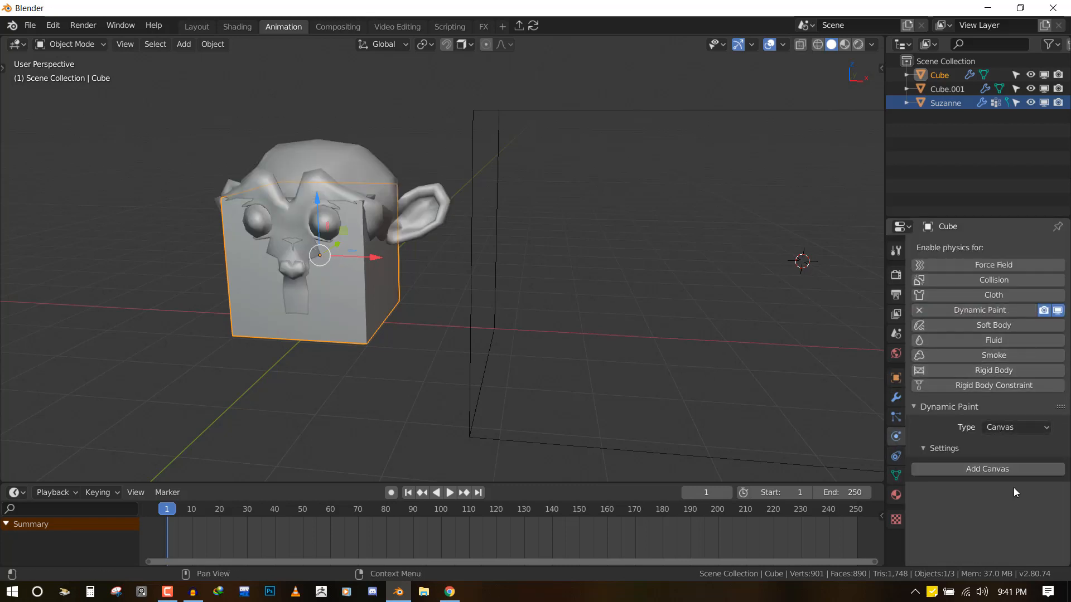
left_click(1010, 471)
Set the cube's canvas surface type to Weight and create its dp_weight output vertex group.
scroll(1010, 491, "down", 5)
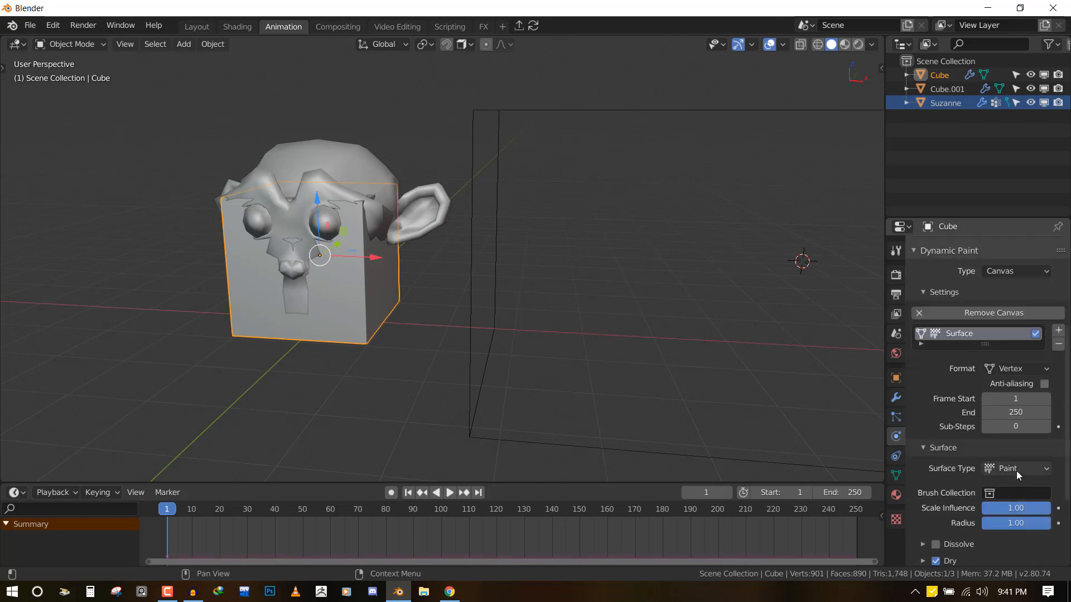
left_click(1017, 471)
left_click(1004, 515)
scroll(987, 519, "down", 2)
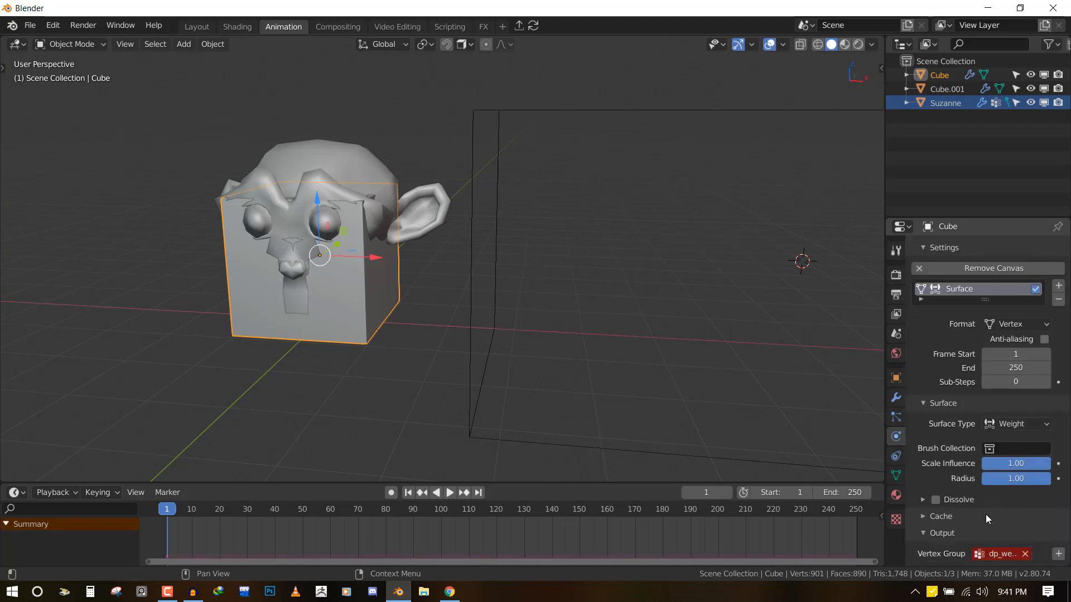
left_click(1058, 553)
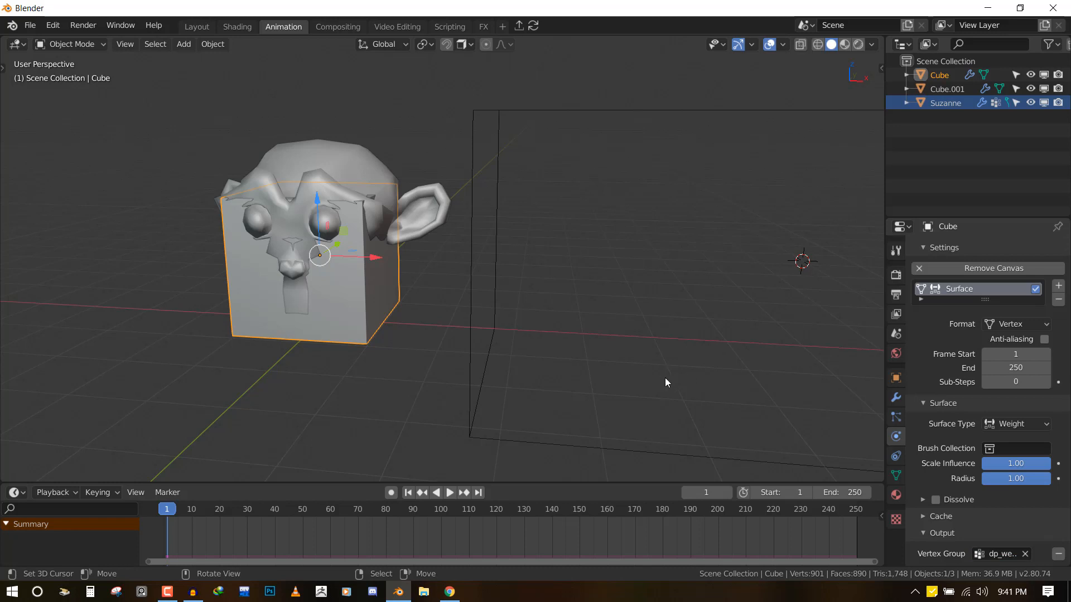
Enable the cube's Shrinkwrap modifier in the viewport and move its Dynamic Paint modifier above it.
left_click(897, 400)
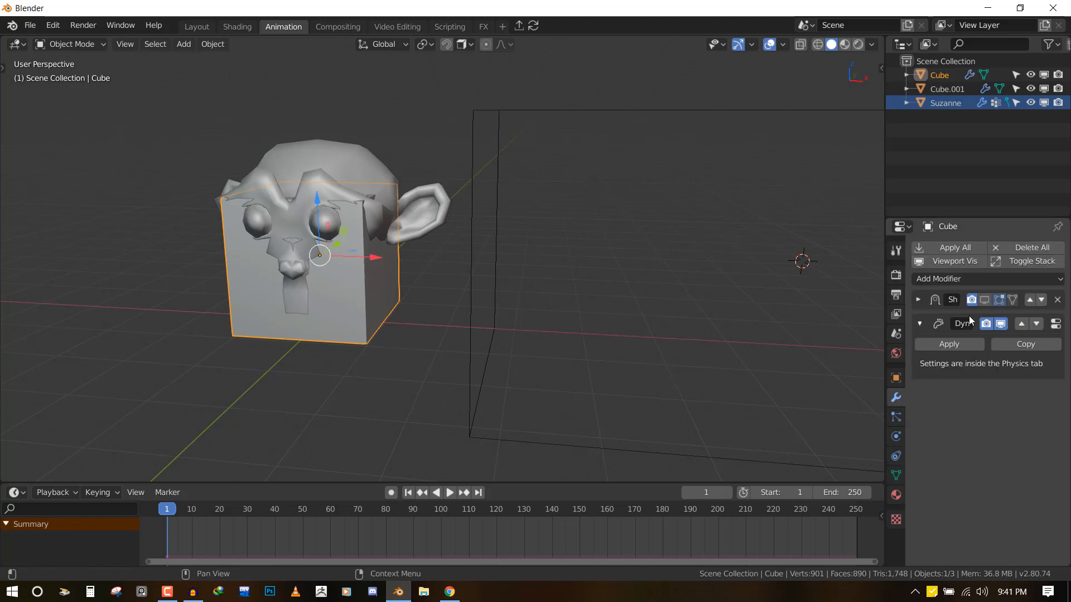
left_click(984, 300)
left_click(1021, 324)
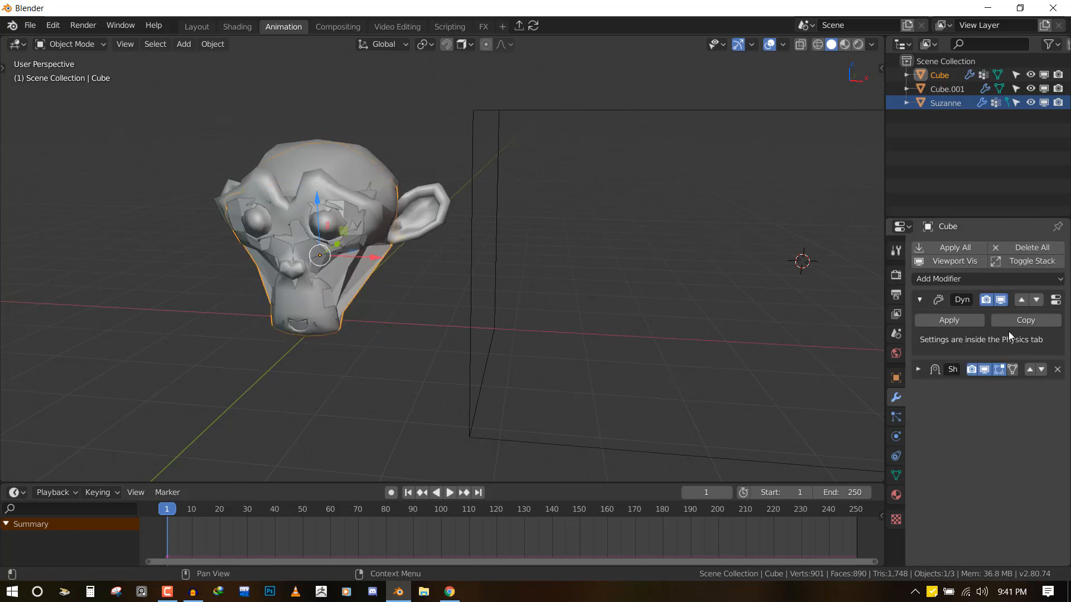
Assign the dp_weight vertex group to the cube's Shrinkwrap modifier.
left_click(918, 370)
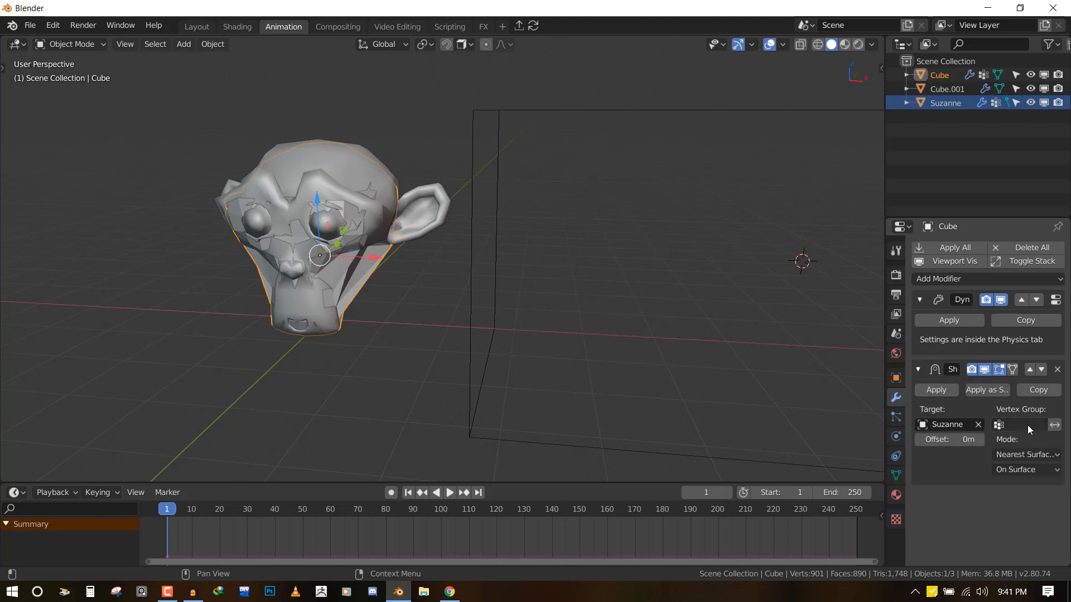
left_click(1028, 426)
left_click(949, 281)
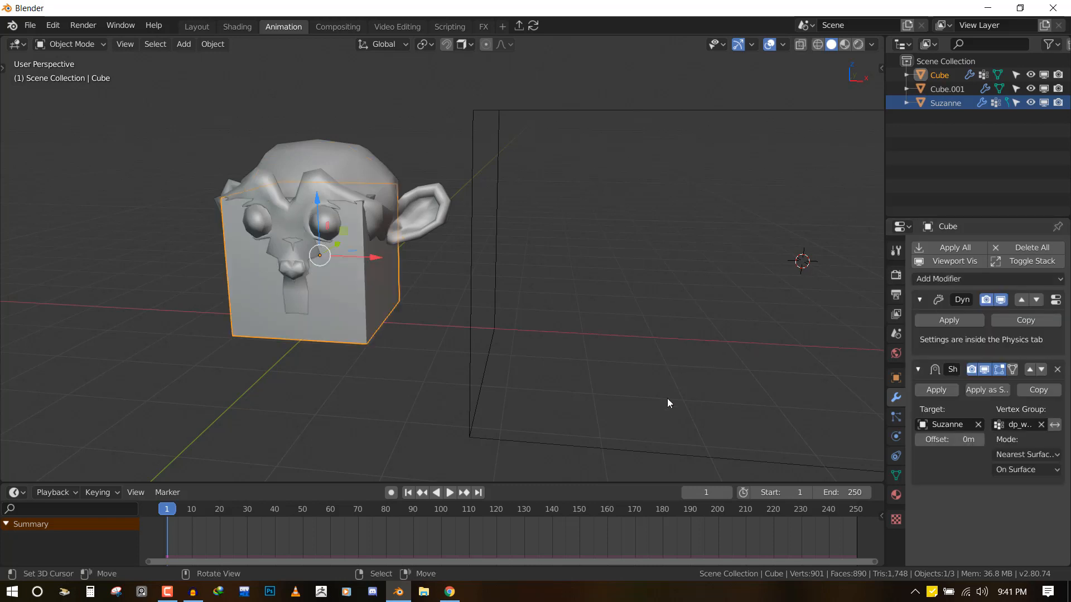
Test the morph by sliding the wireframe box along X away from the head and back until it partly overlaps it.
left_click(548, 444)
scroll(563, 434, "down", 2)
key("g")
key("x")
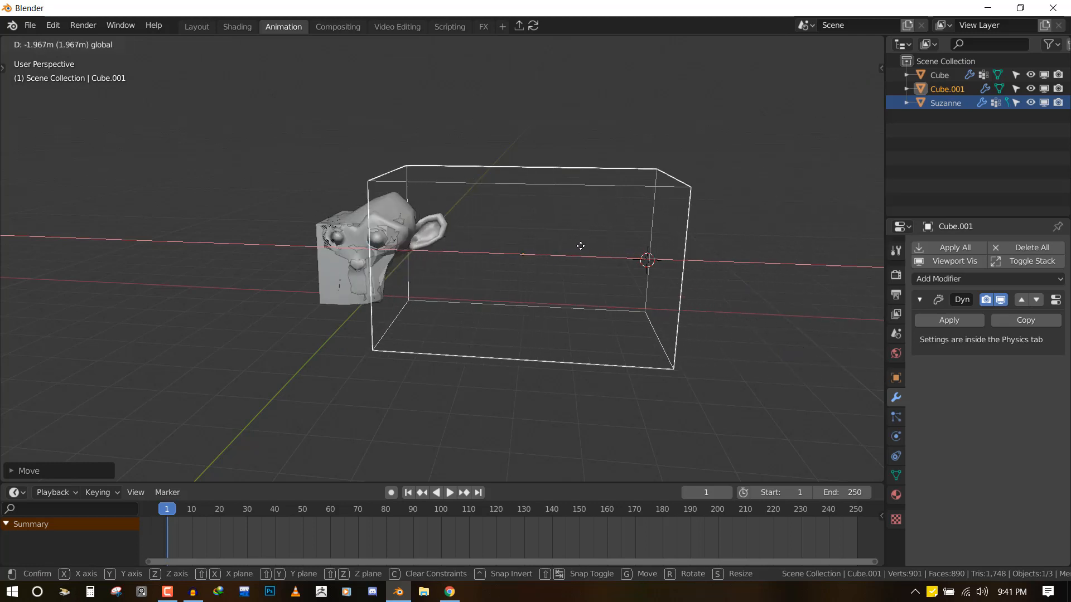
left_click(608, 265)
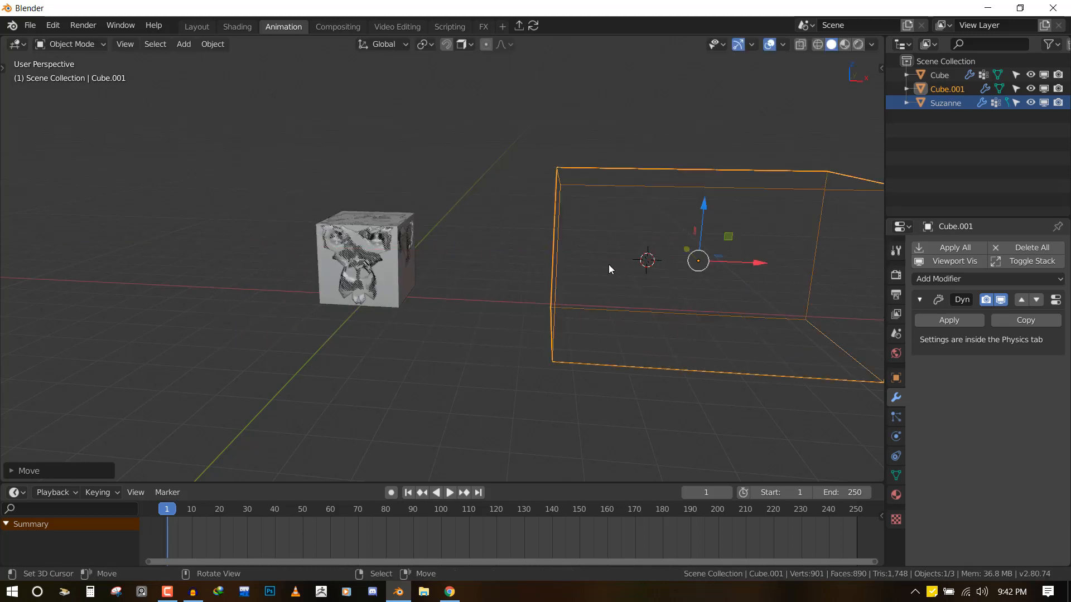
middle_click_drag(608, 265, 564, 286)
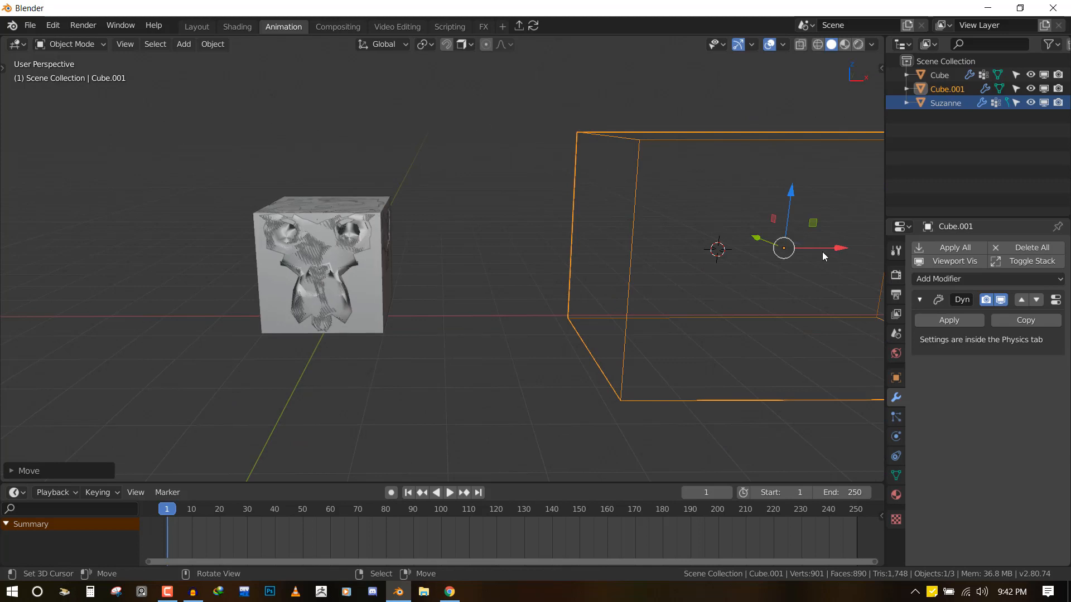
key("g")
key("x")
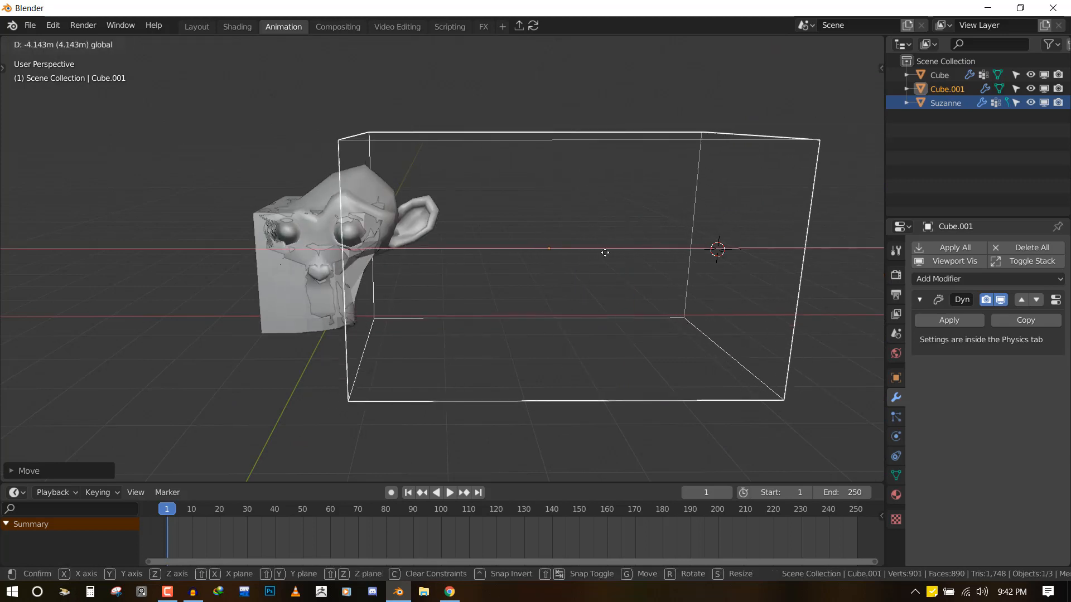
left_click(605, 252)
Add a Subdivision Surface modifier to the cube.
middle_click_drag(327, 344, 418, 306)
left_click(278, 309)
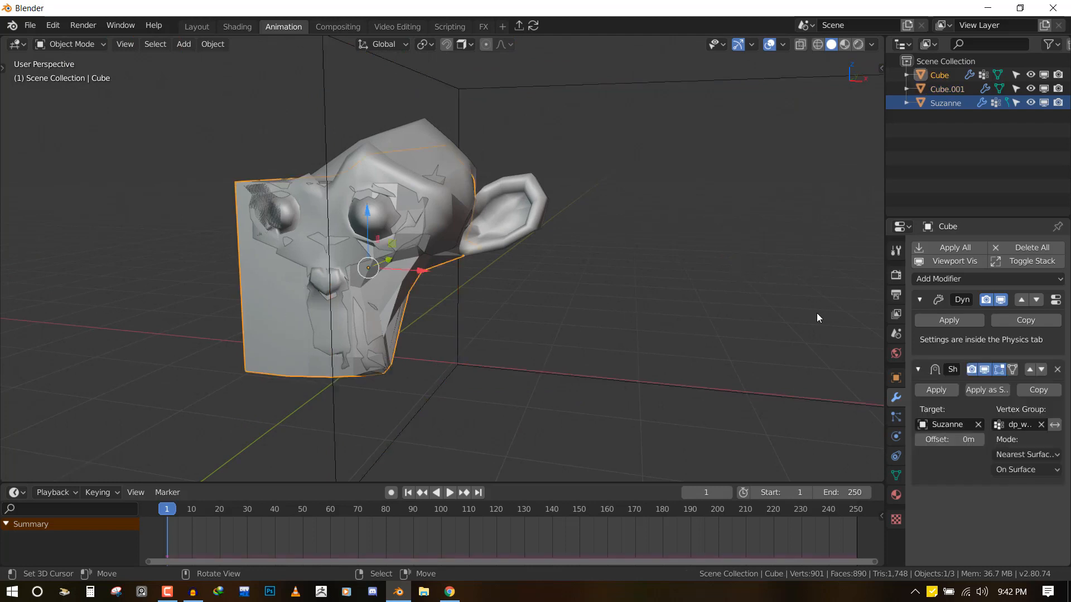
left_click(920, 300)
left_click(944, 281)
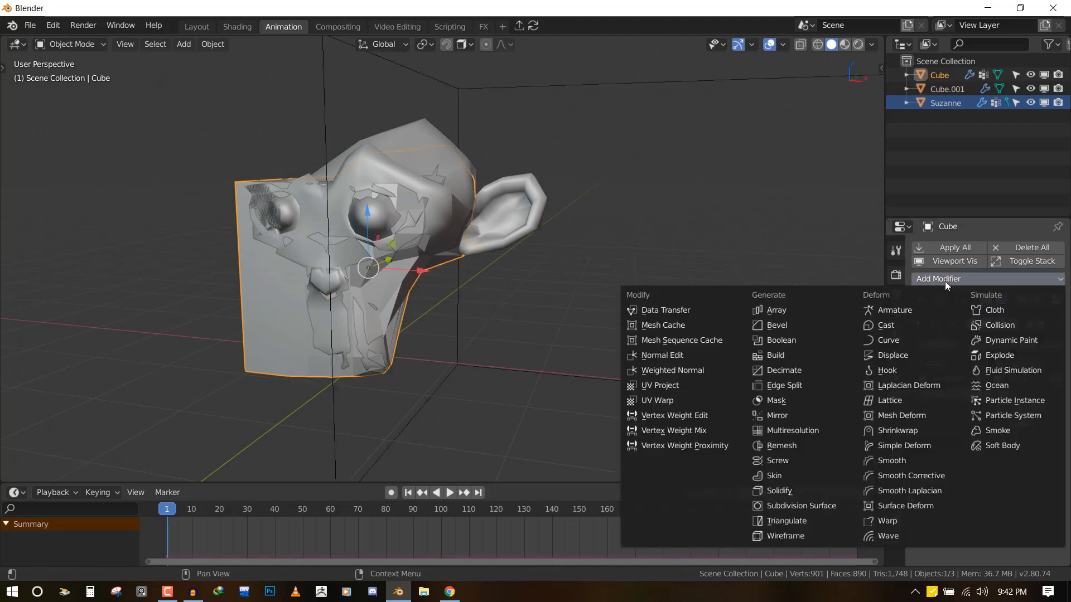
left_click(815, 506)
Move the cube's Subdivision Surface modifier above Shrinkwrap and set its subdivision type to Simple.
middle_click_drag(644, 407, 619, 342)
left_click(918, 328)
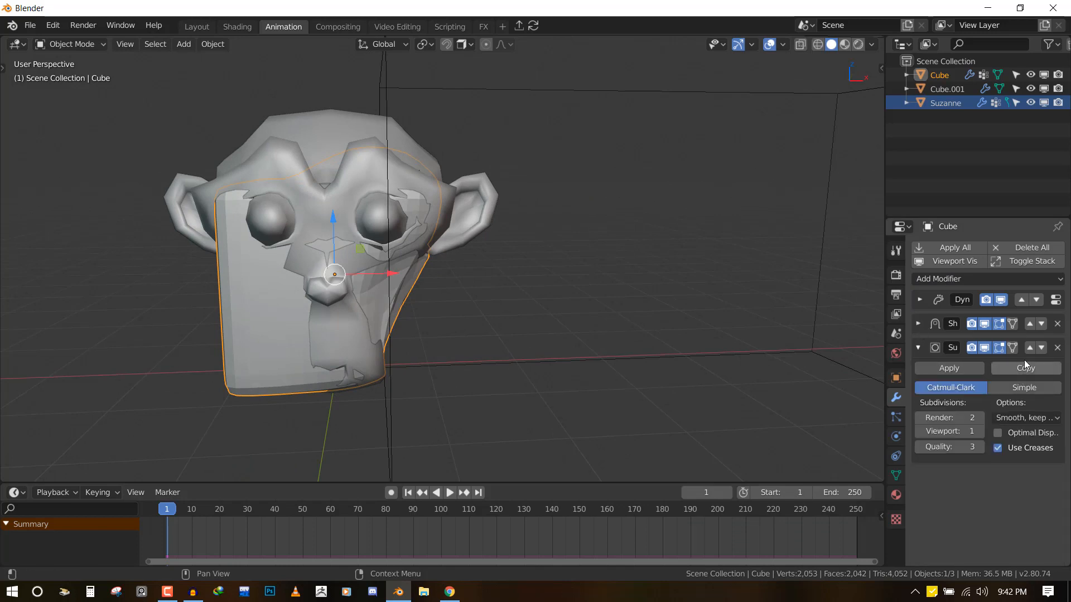
left_click(1029, 349)
middle_click_drag(487, 338, 457, 334)
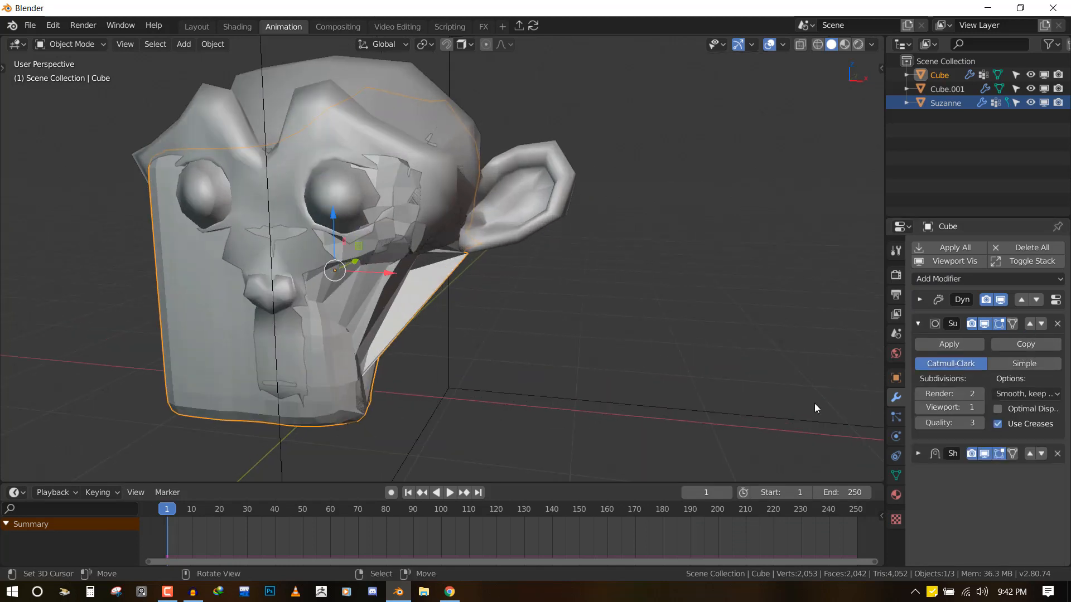
left_click(1013, 367)
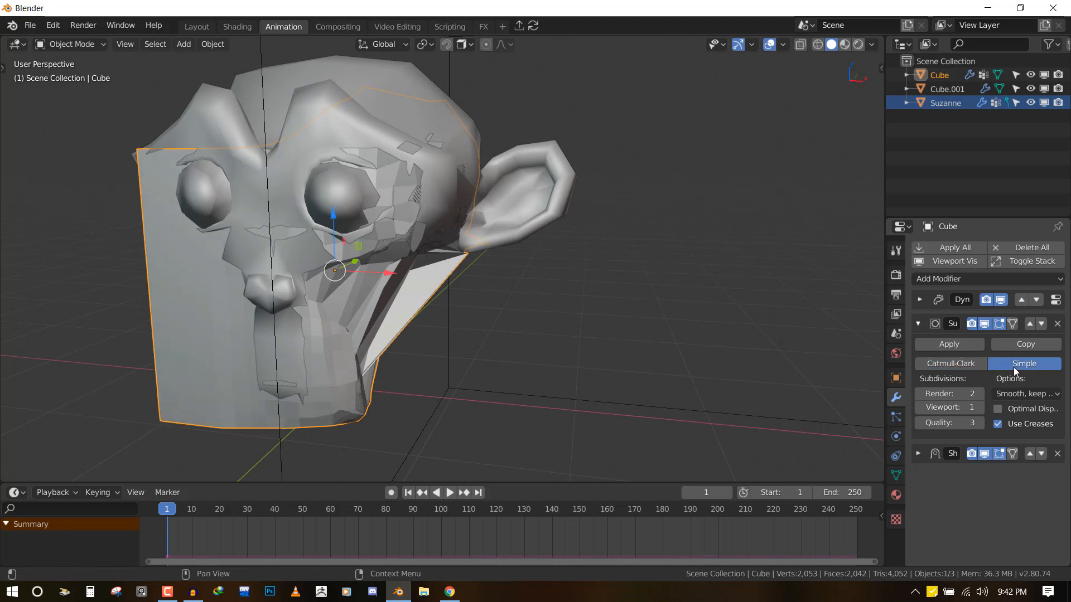
middle_click_drag(487, 370, 446, 373)
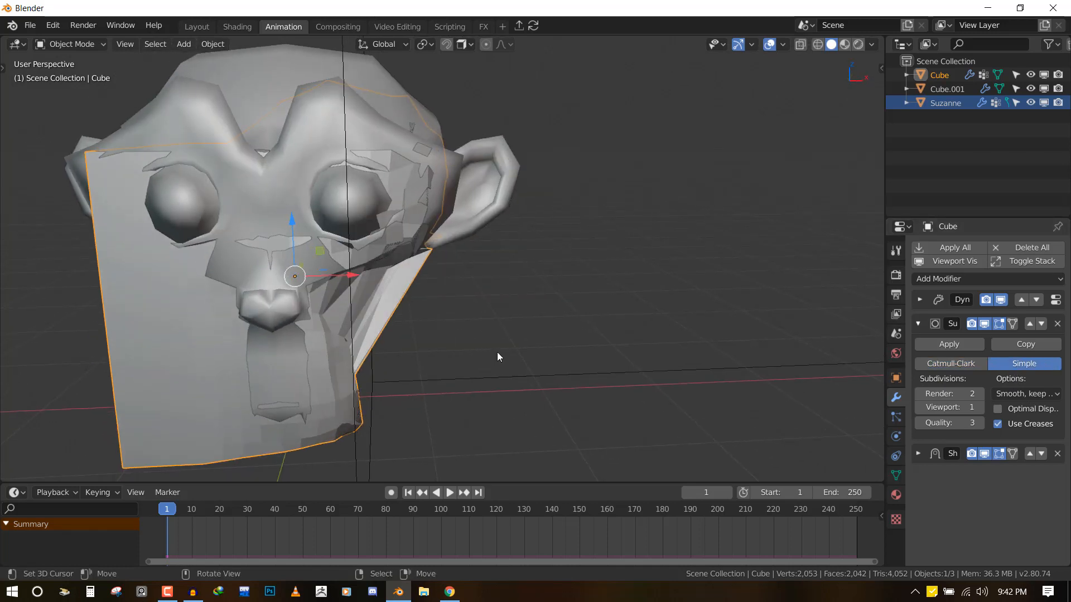
Test the subdivided morph by sliding the wireframe box along X through the head and back clear of the cube.
scroll(498, 357, "down", 6)
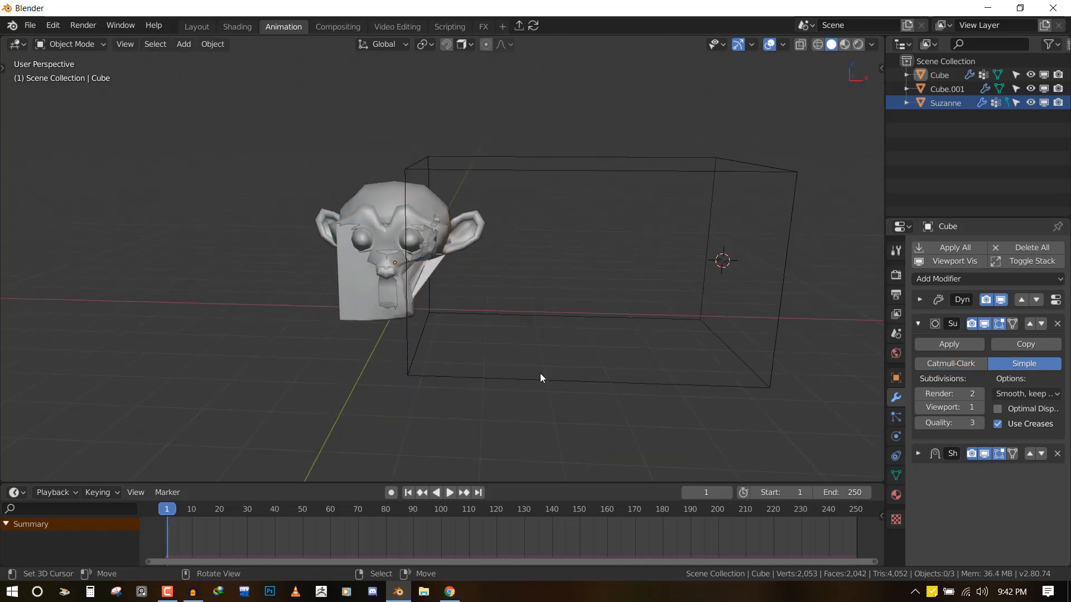
left_click(540, 377)
key("g")
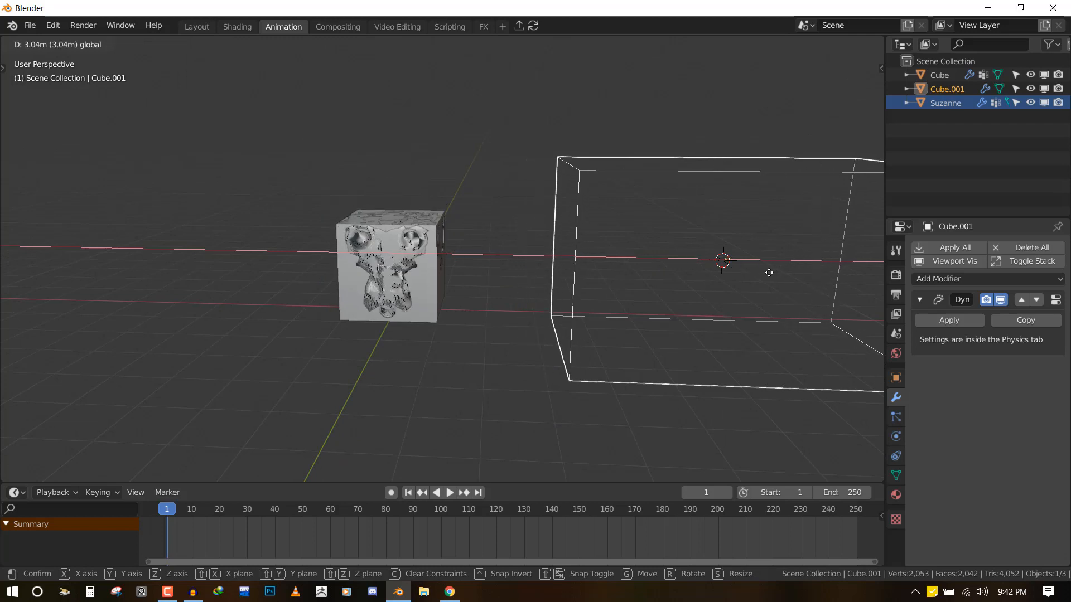
left_click(585, 270)
scroll(488, 316, "up", 3)
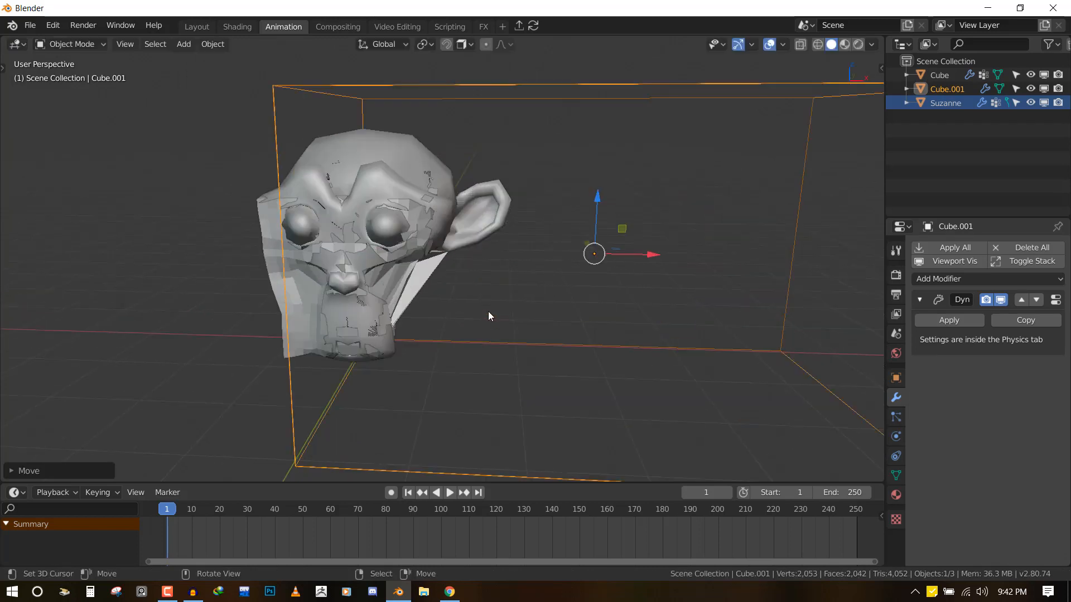
mouse_move(488, 311)
middle_mouse_down()
mouse_move(532, 326)
mouse_move(481, 310)
middle_mouse_up()
left_click_drag(634, 252, 10, 271)
scroll(152, 261, "down", 4)
middle_click_drag(763, 261, 741, 271)
left_click_drag(735, 273, 714, 283)
middle_click_drag(669, 295, 399, 267)
Add a Mask modifier to Suzanne and assign dp_weight as its vertex group.
left_click(399, 267)
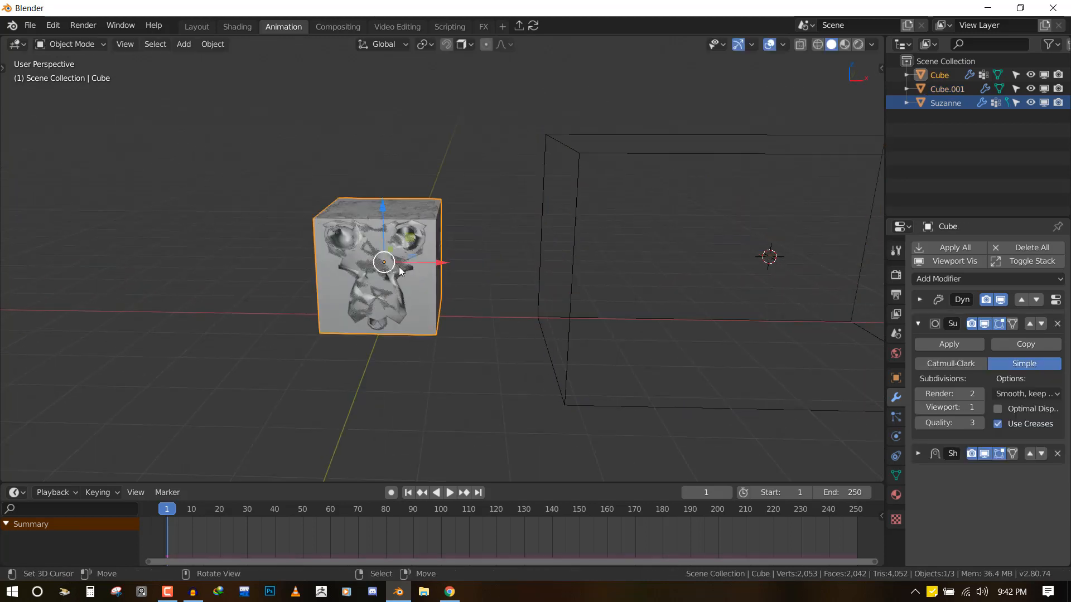
left_click(949, 103)
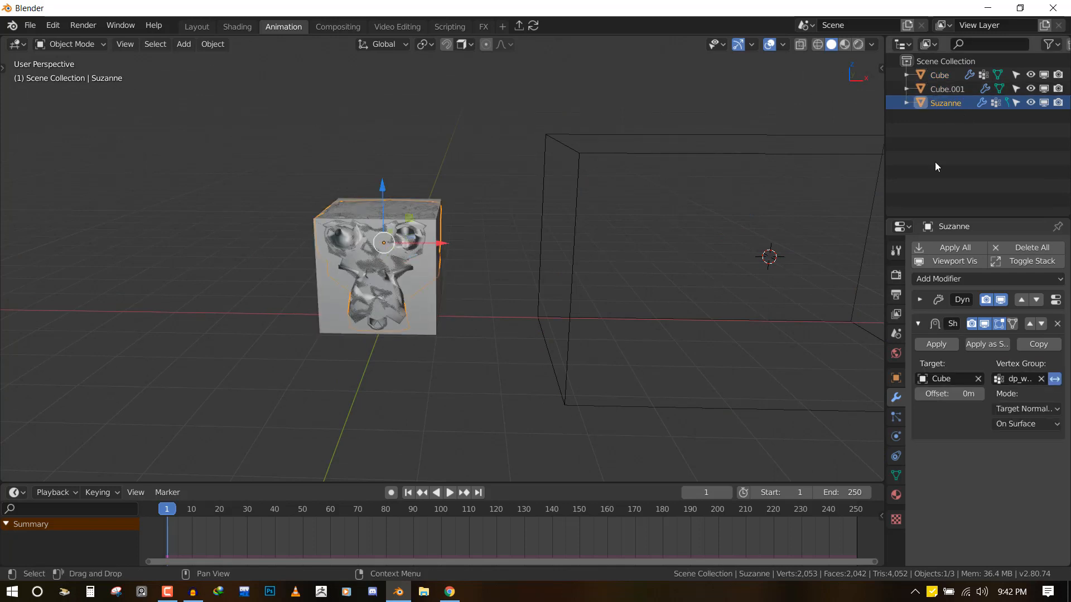
left_click(922, 320)
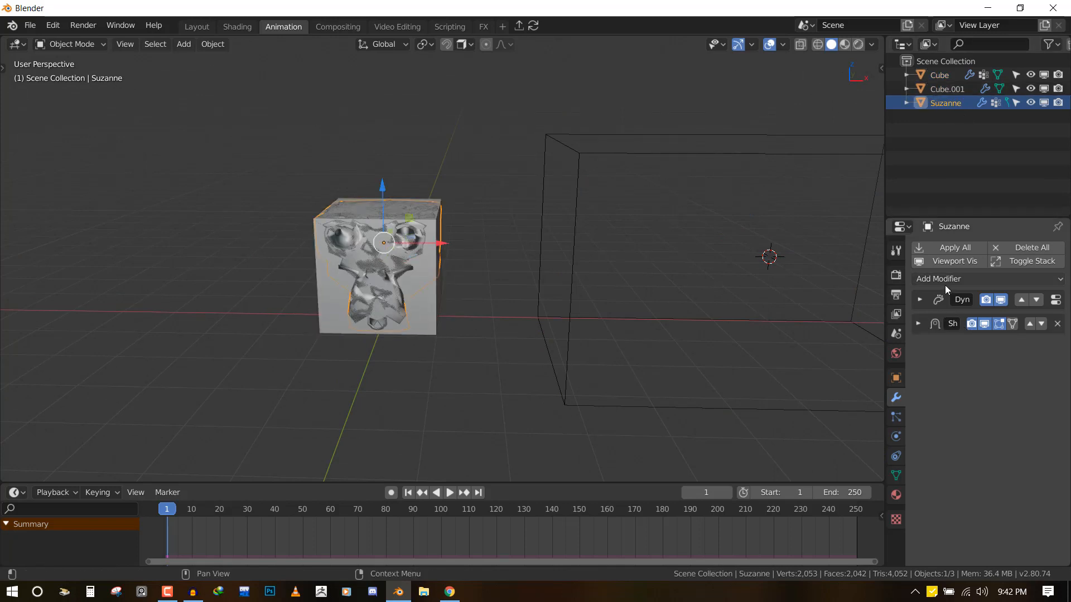
left_click(945, 284)
left_click(813, 401)
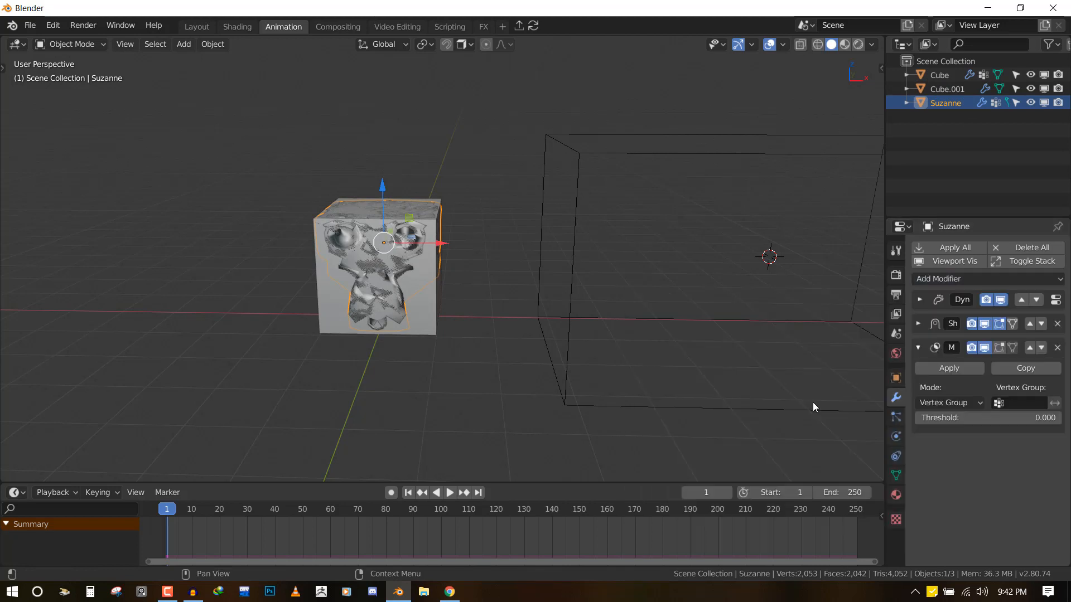
left_click(1022, 400)
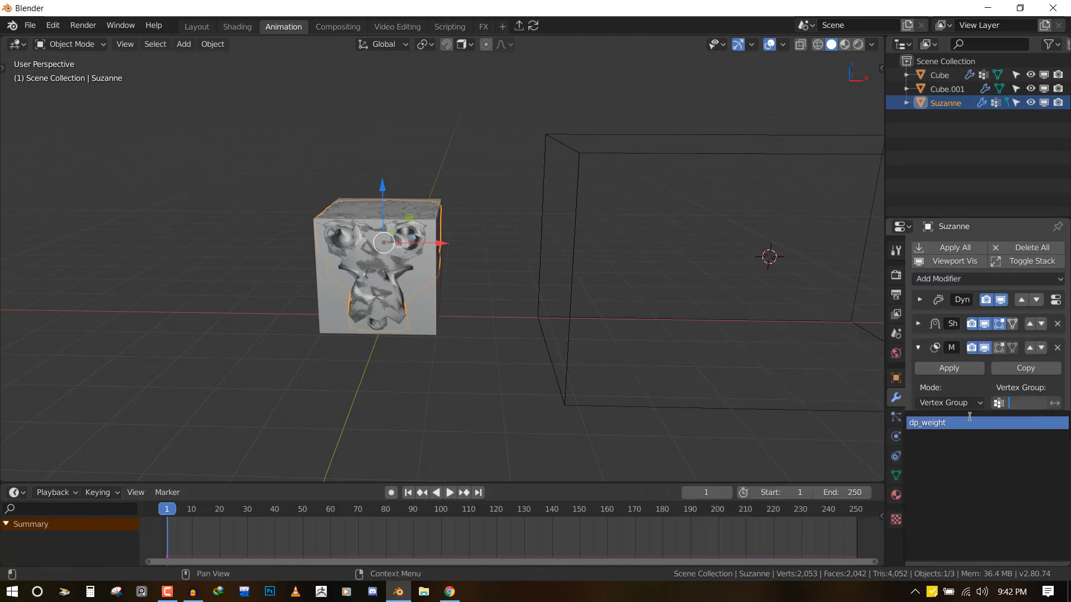
left_click(991, 422)
Slide the wireframe box along X until it partly overlaps the ear side of the monkey head.
middle_click_drag(563, 368, 510, 348)
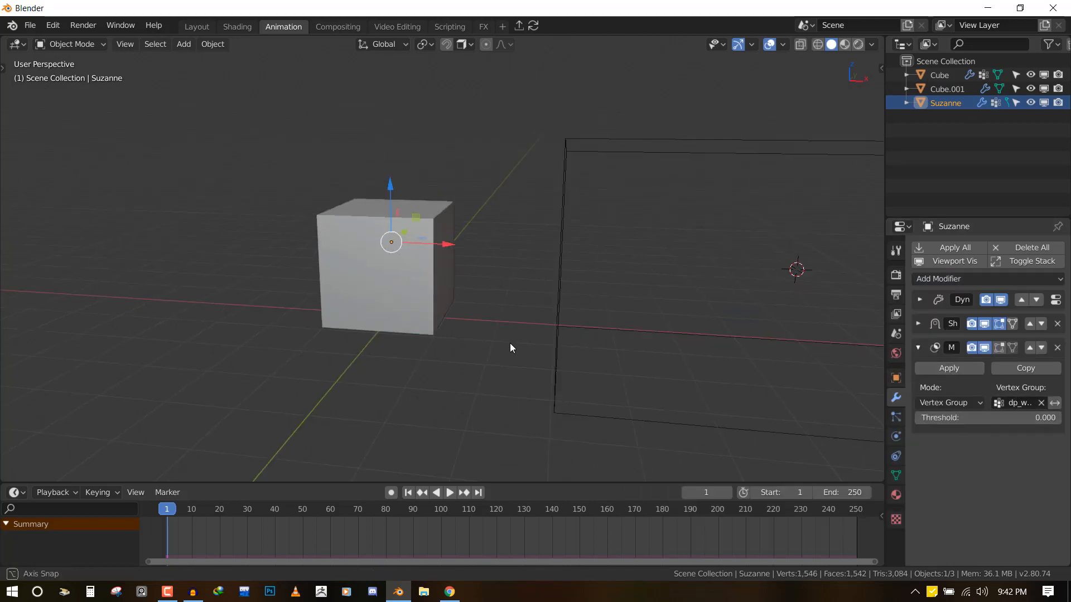
left_click(625, 414)
left_click_drag(818, 269, 400, 306)
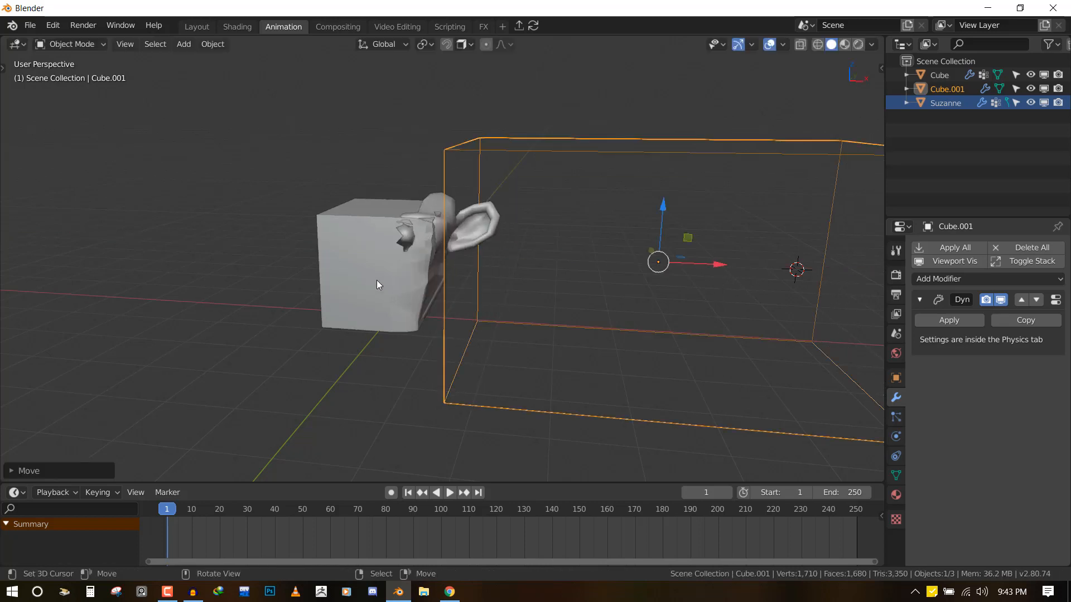
Add a Mask modifier to the cube and assign dp_weight as its vertex group.
left_click(377, 281)
middle_click_drag(379, 281, 427, 298)
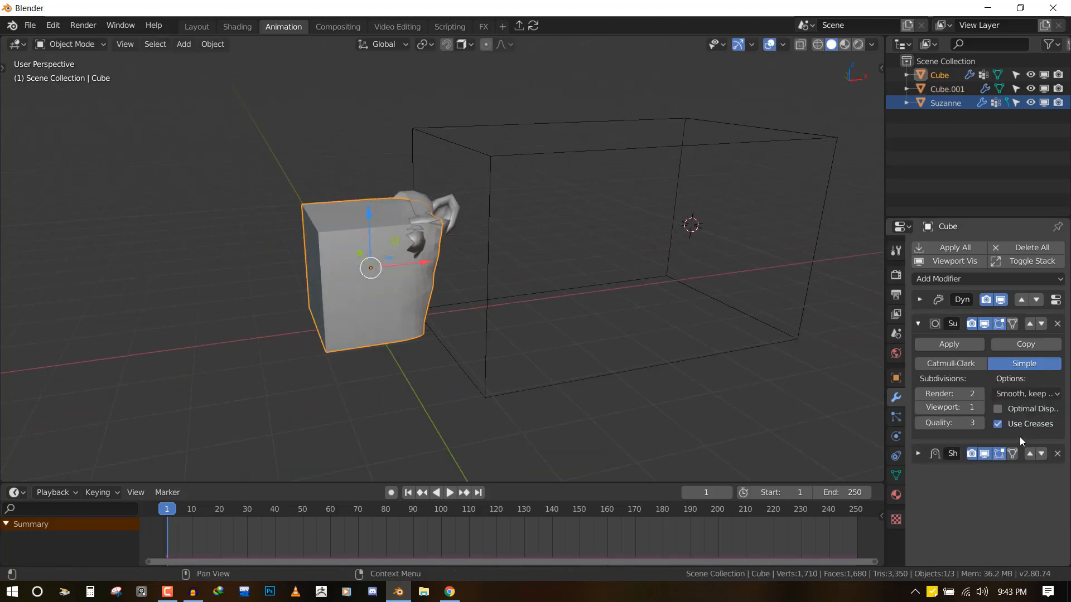
left_click(918, 323)
left_click(942, 279)
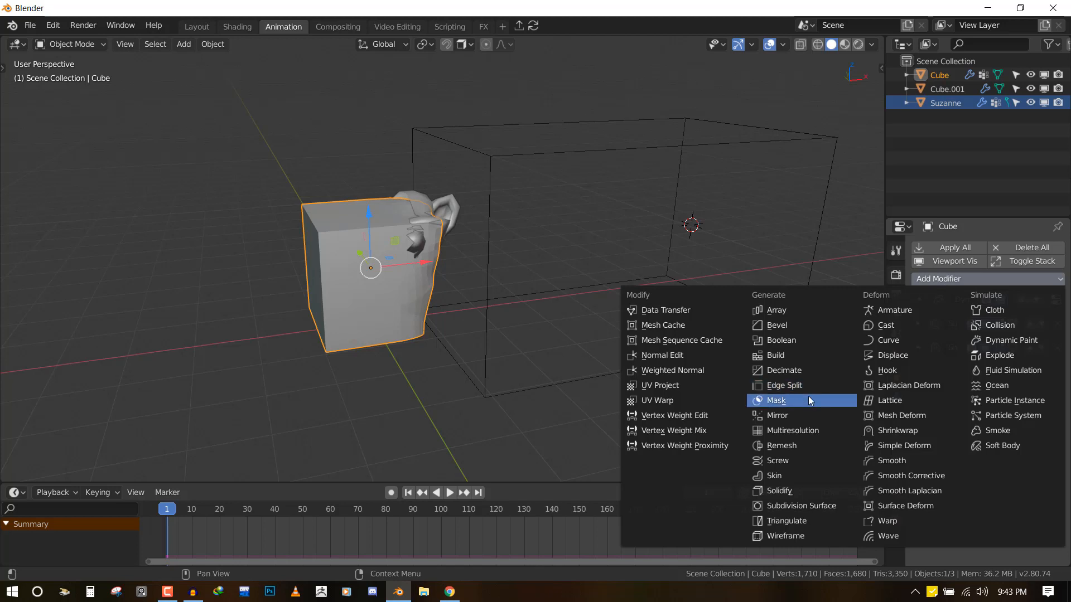
left_click(808, 400)
left_click(946, 283)
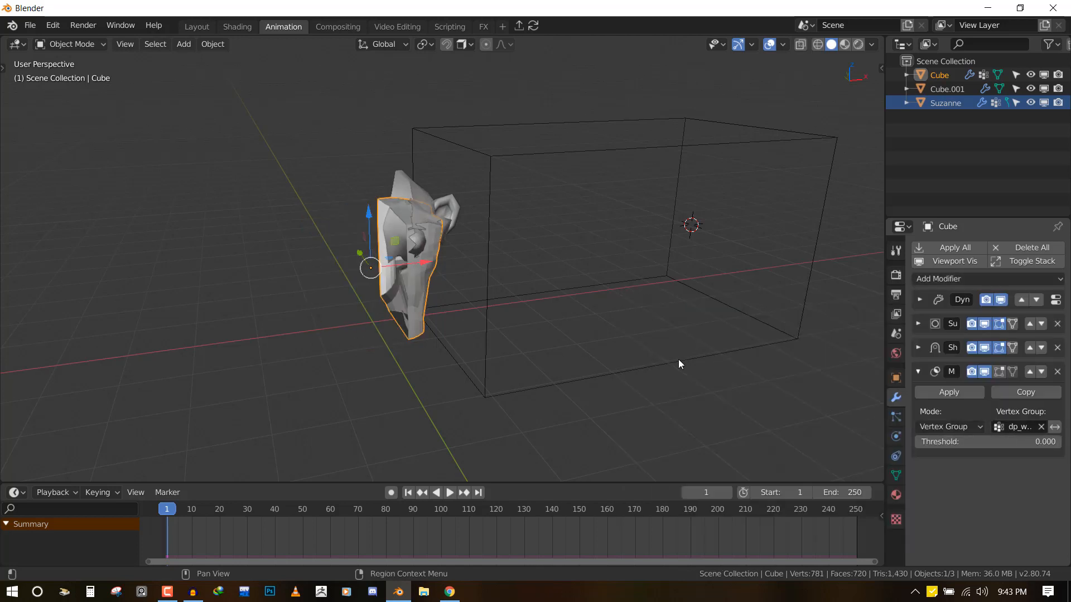
Invert the dp_weight vertex group in the cube's Mask modifier and set the mask threshold to 0.857.
middle_click_drag(678, 359, 641, 363)
left_click(1055, 427)
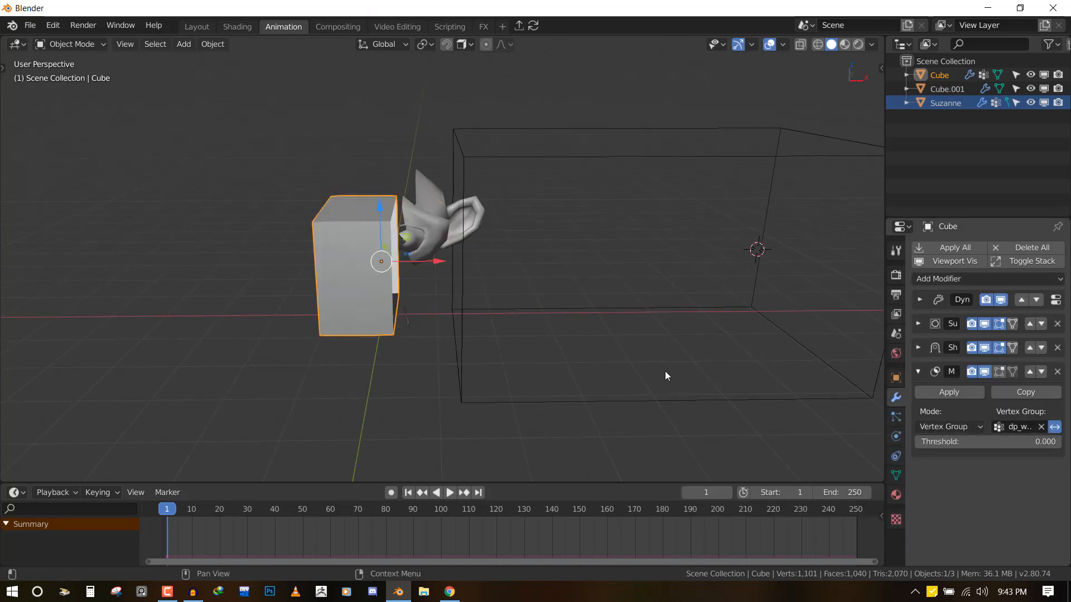
middle_click_drag(572, 365, 367, 128)
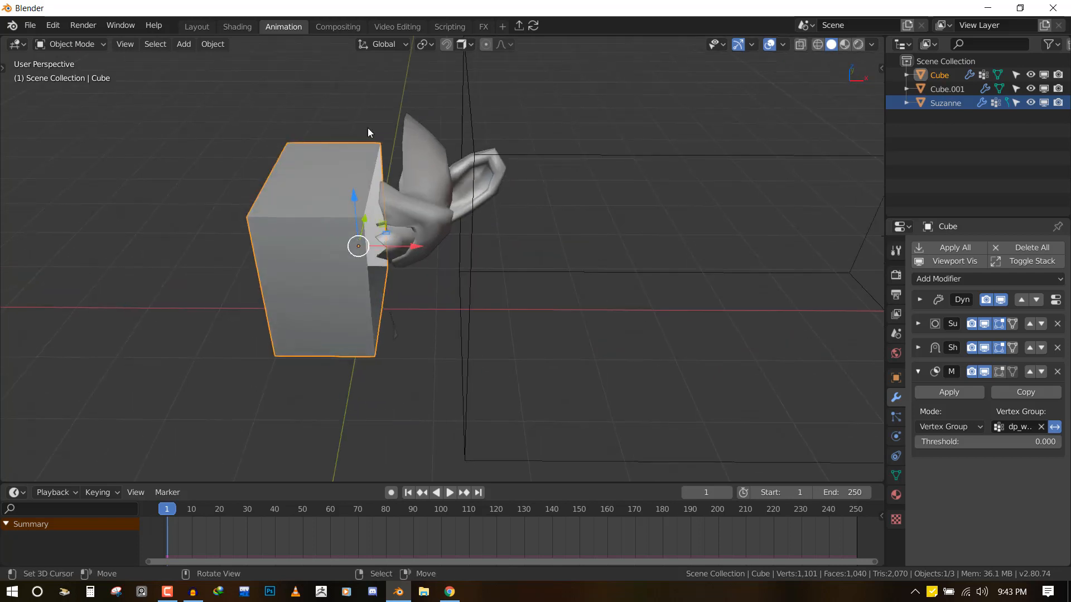
middle_click_drag(375, 237, 703, 450)
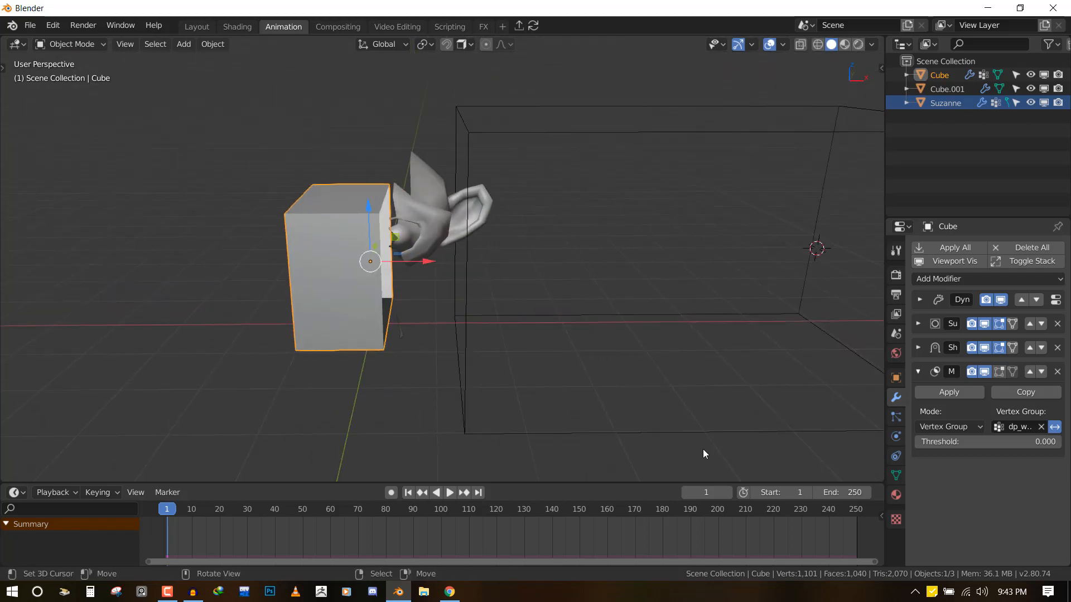
middle_click_drag(346, 314, 446, 279)
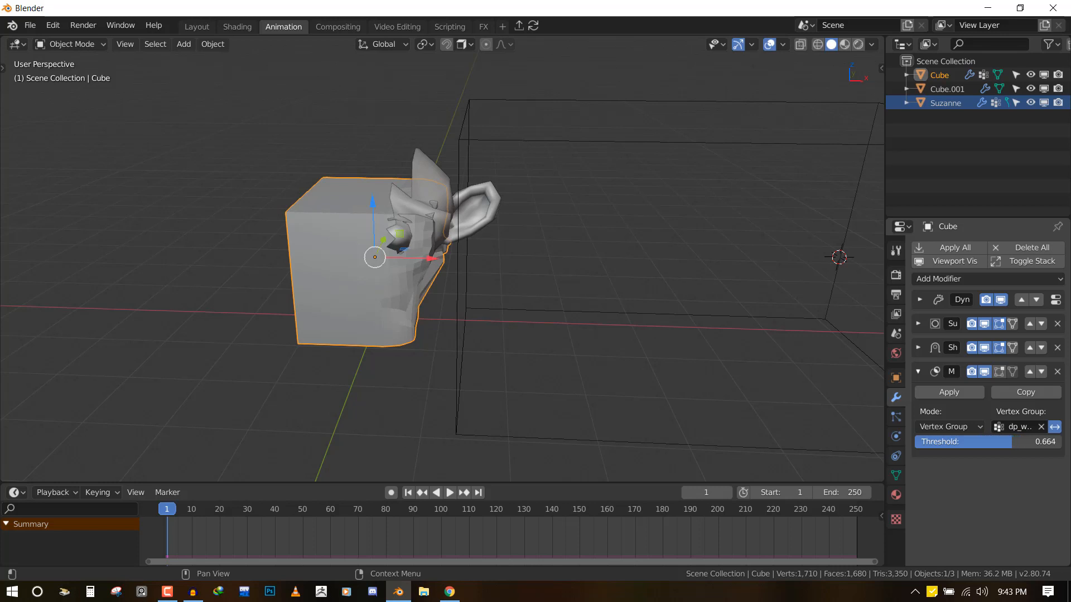
mouse_move(383, 326)
middle_mouse_down()
mouse_move(369, 316)
mouse_move(394, 314)
middle_mouse_up()
scroll(480, 316, "up", 1)
key("alt+a")
Test the masked morph by sliding the wireframe box along X over the whole head and back until half is uncovered.
middle_click_drag(517, 317, 537, 327)
scroll(519, 329, "down", 3)
left_click(480, 334)
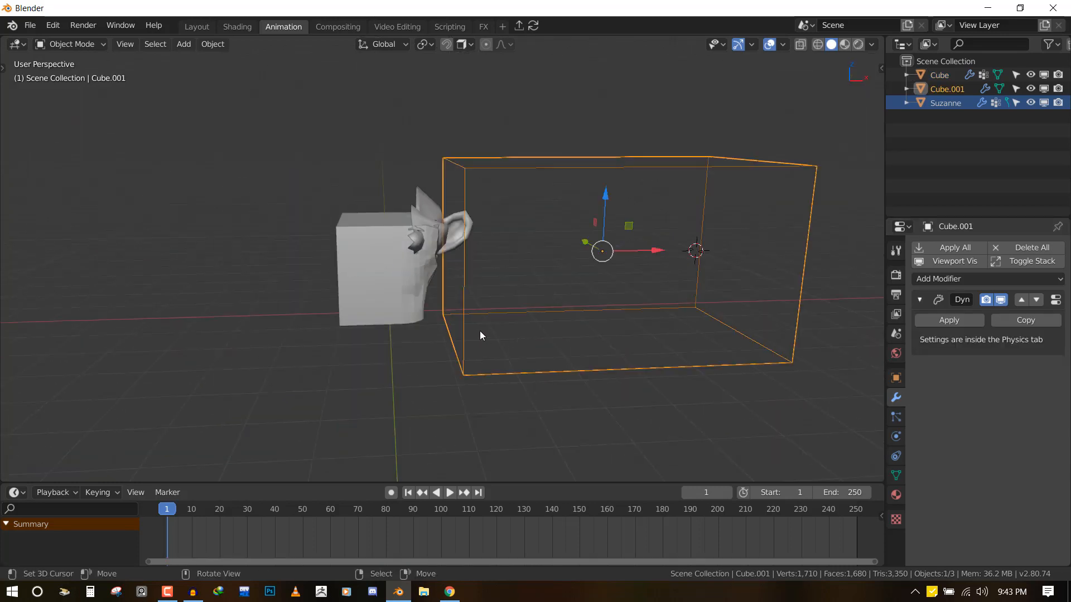
scroll(600, 299, "up", 2)
key("g")
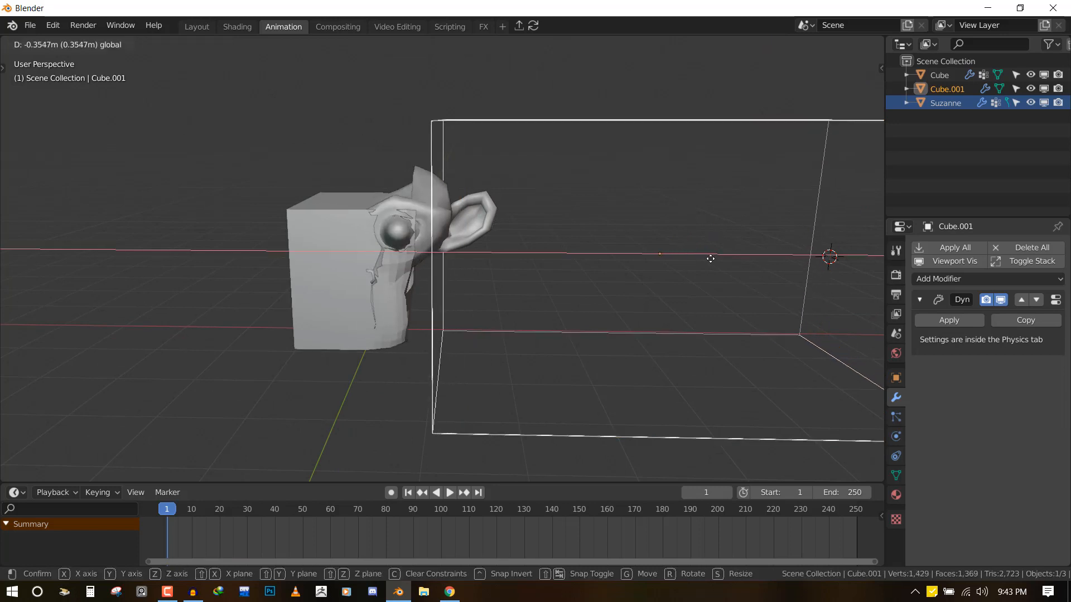
left_click(673, 265)
mouse_move(673, 264)
middle_mouse_down()
mouse_move(471, 307)
mouse_move(721, 271)
mouse_move(669, 268)
middle_mouse_up()
key("g")
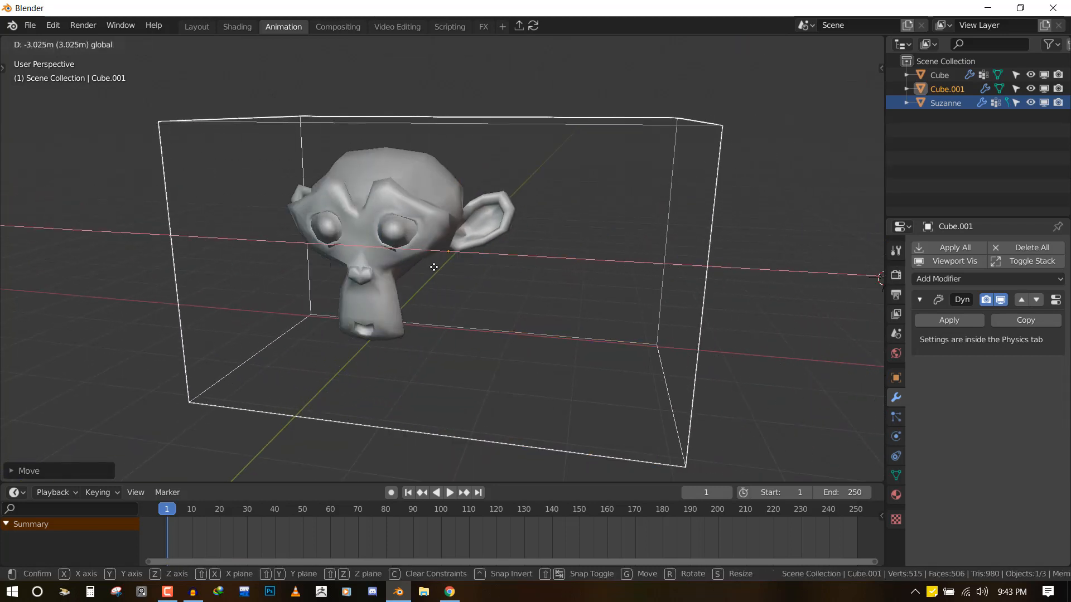
left_click(736, 289)
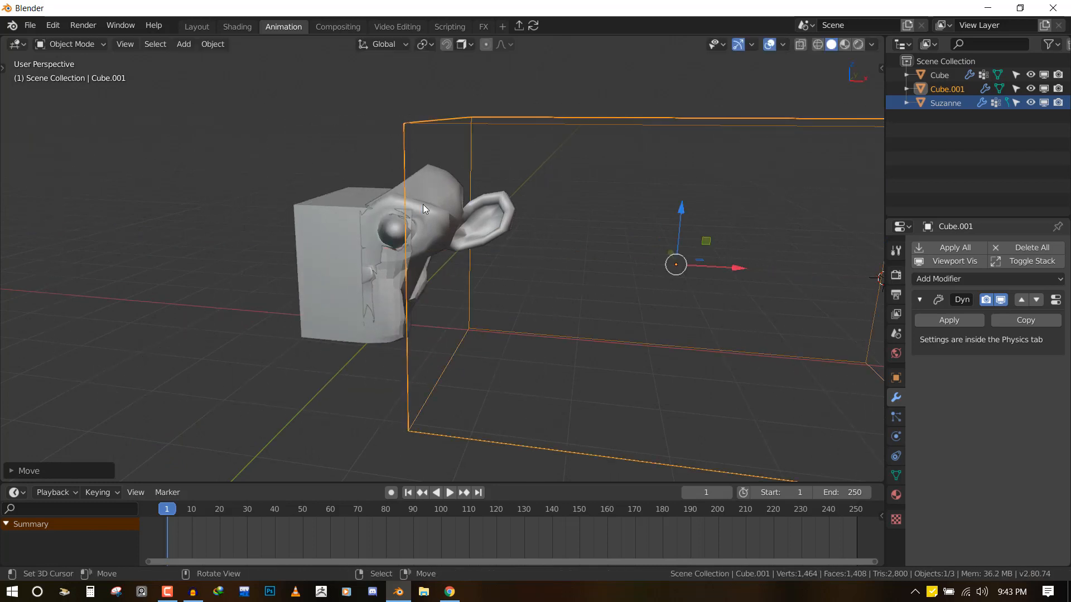
Add a Subdivision Surface modifier to the monkey head, below its Mask modifier.
left_click(463, 214)
left_click(920, 345)
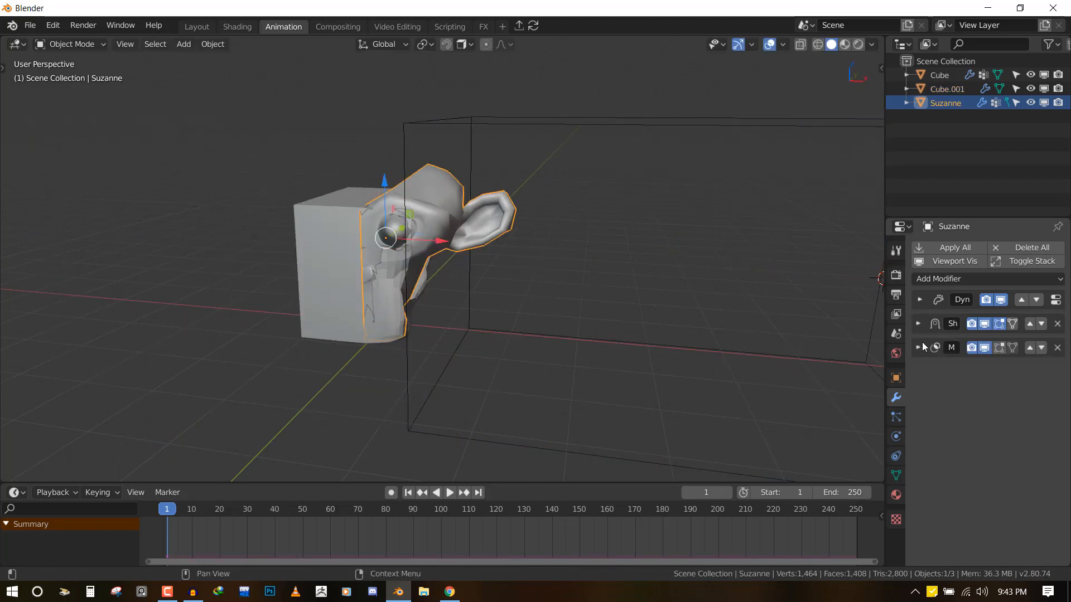
left_click(936, 280)
left_click(832, 501)
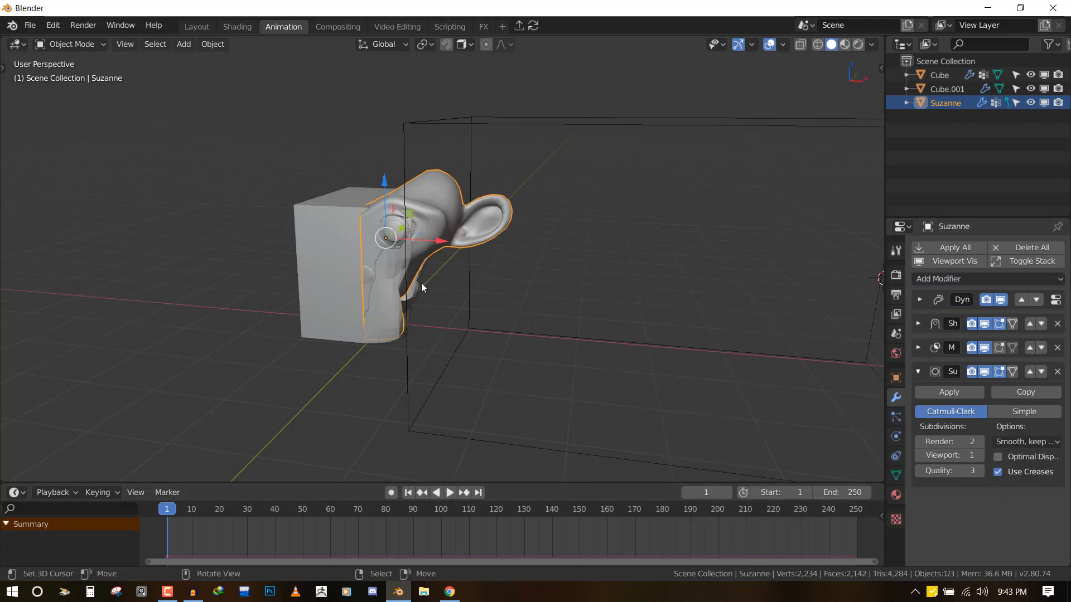
Apply smooth shading to the cube.
left_click(299, 272)
right_click(616, 204)
left_click(616, 202)
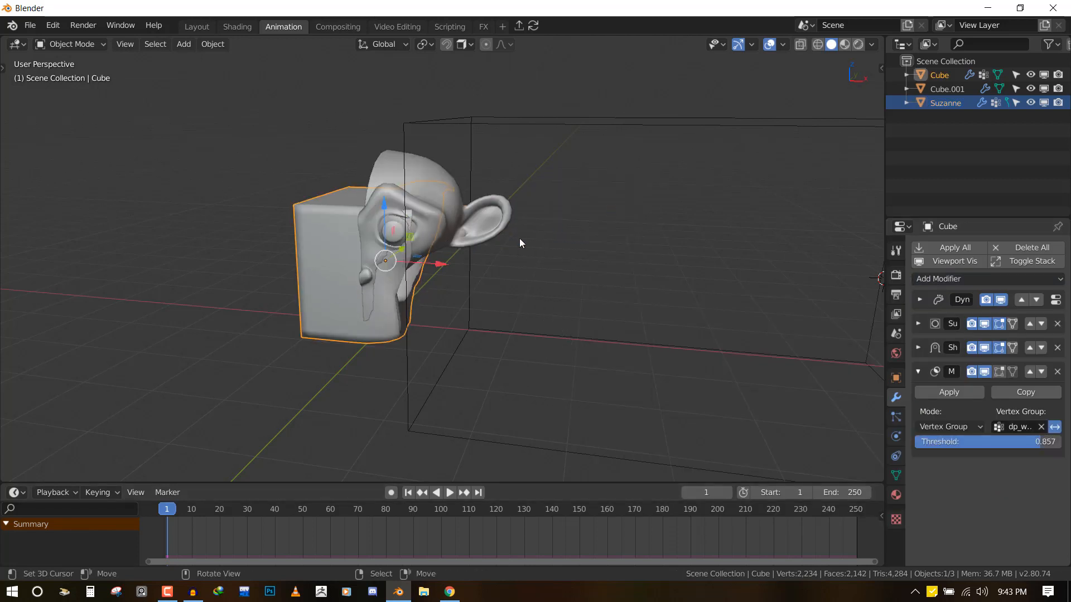
Slide the wireframe box along X through the head to its opposite side, leaving it overlapping that ear.
middle_click_drag(476, 273, 517, 195)
left_click(541, 138)
middle_click_drag(541, 138, 610, 232)
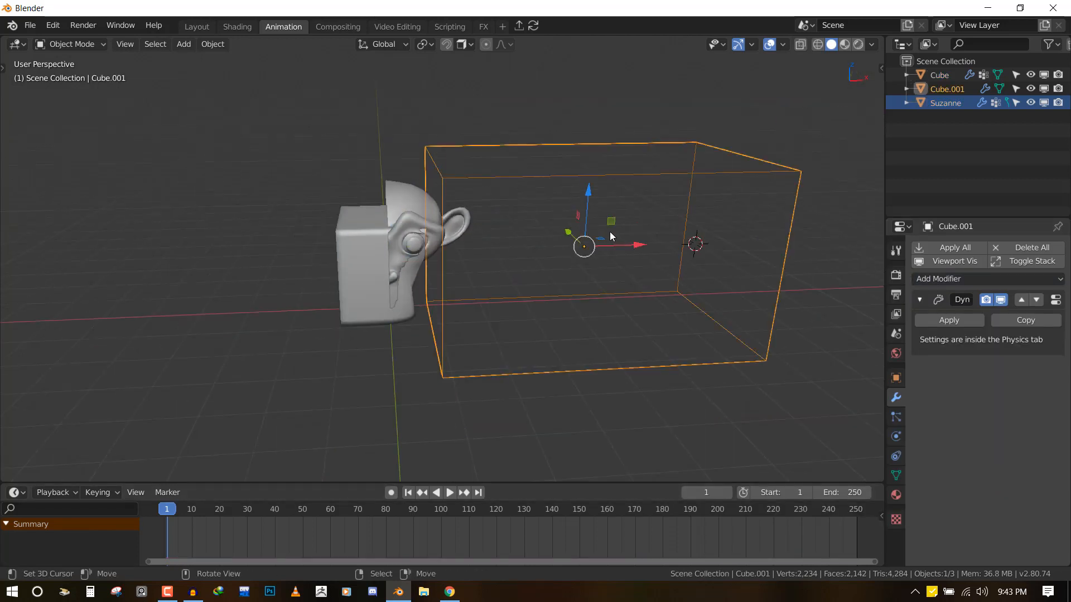
left_click_drag(643, 242, 580, 270)
scroll(599, 270, "up", 2)
middle_click_drag(599, 269, 613, 268)
key("g")
key("x")
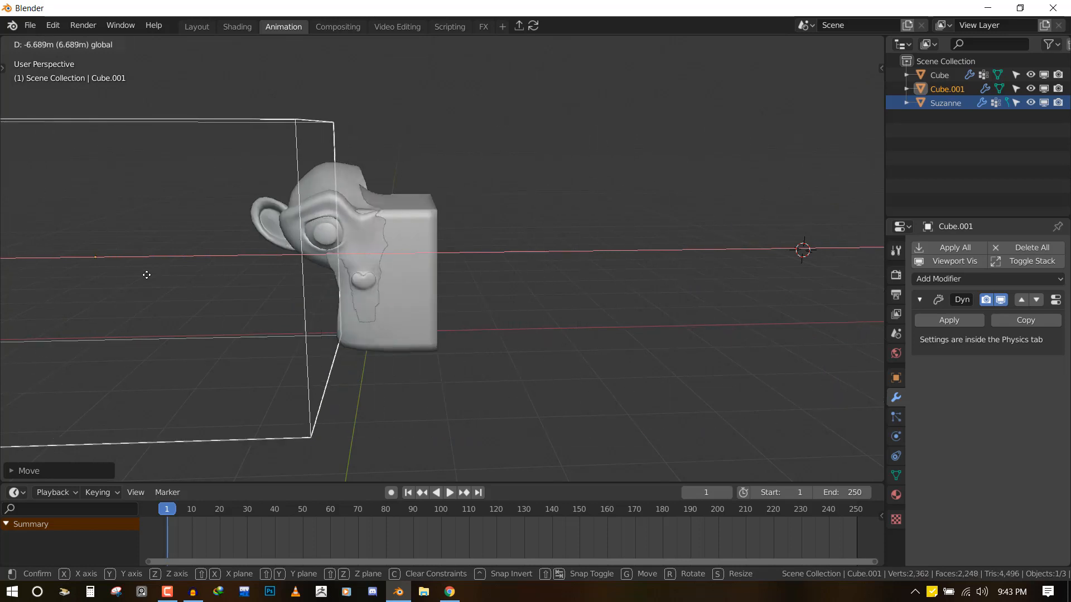
left_click(356, 250)
Change the viewport's MatCap lighting to the glossy red sphere.
middle_click_drag(356, 245, 828, 62)
left_click(872, 45)
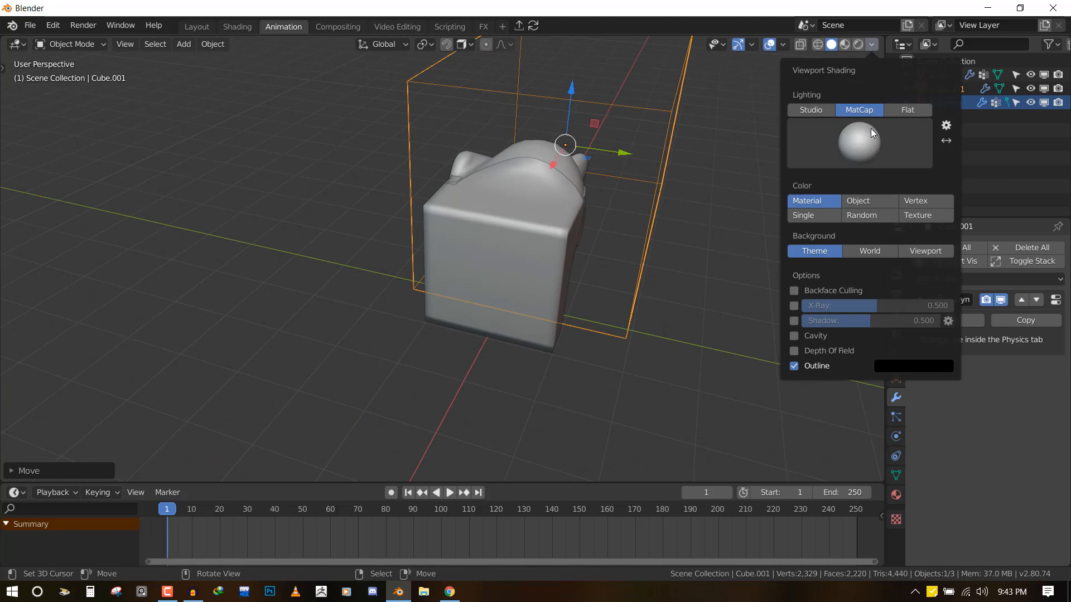
left_click(870, 149)
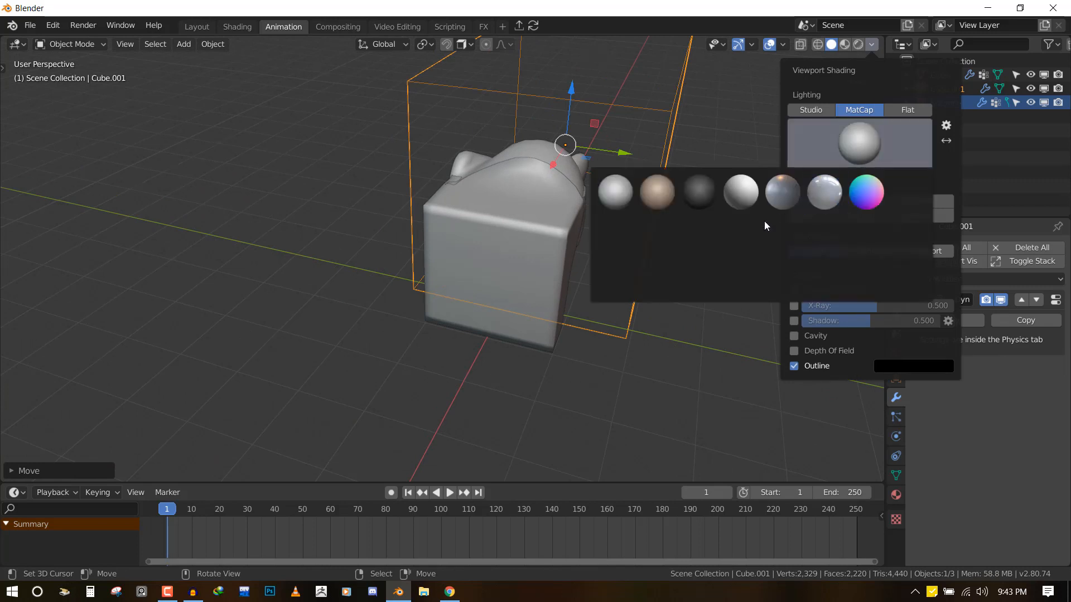
left_click(866, 236)
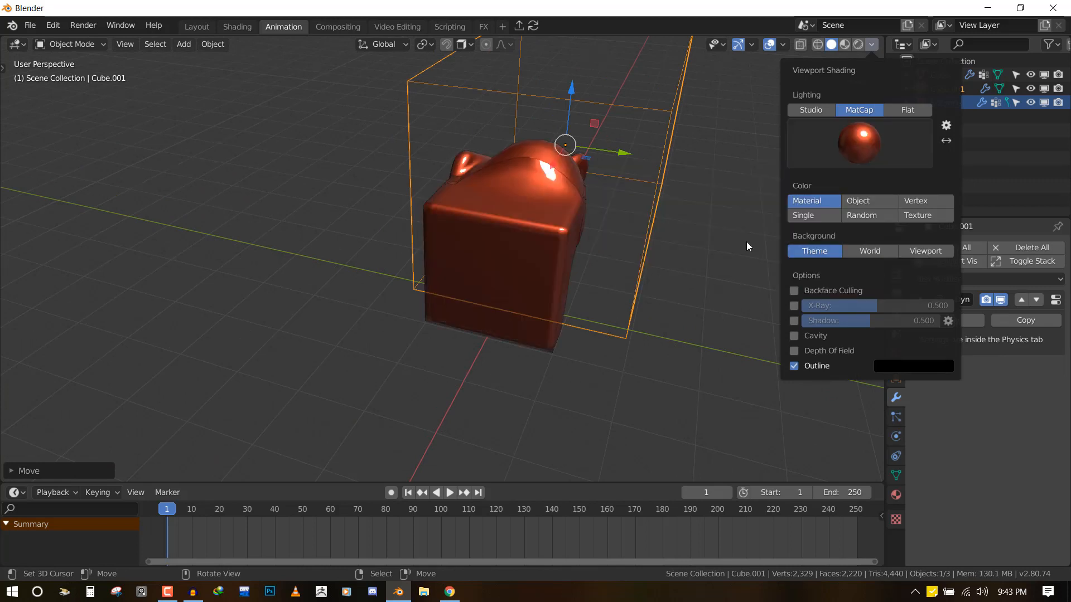
Test the morph from the front view by sliding the wireframe box back and forth along X across the head.
key("KP_1")
scroll(326, 218, "down", 2)
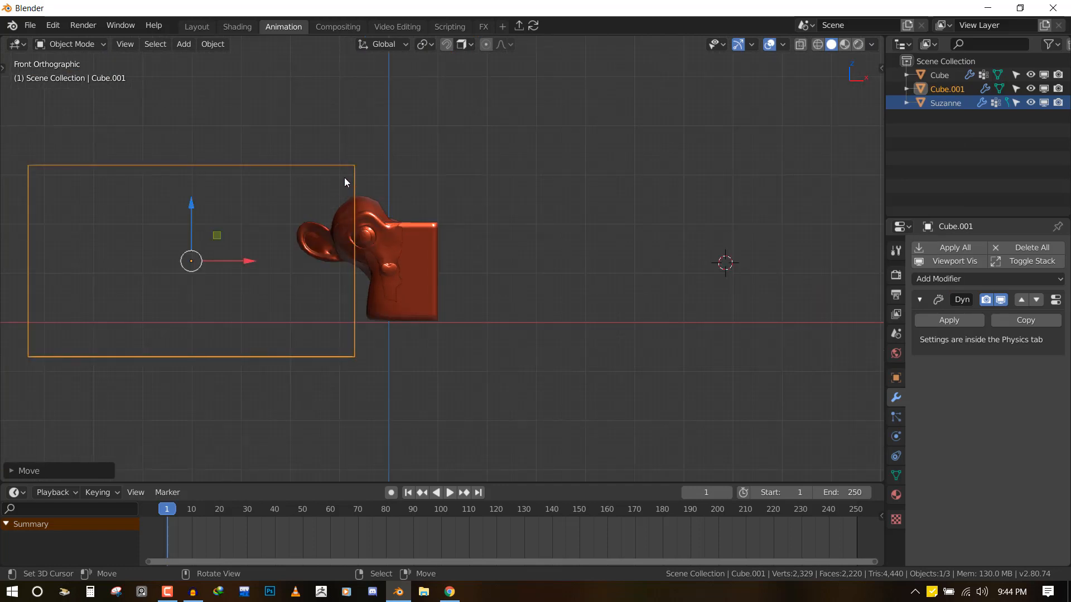
left_click_drag(249, 266, 537, 270)
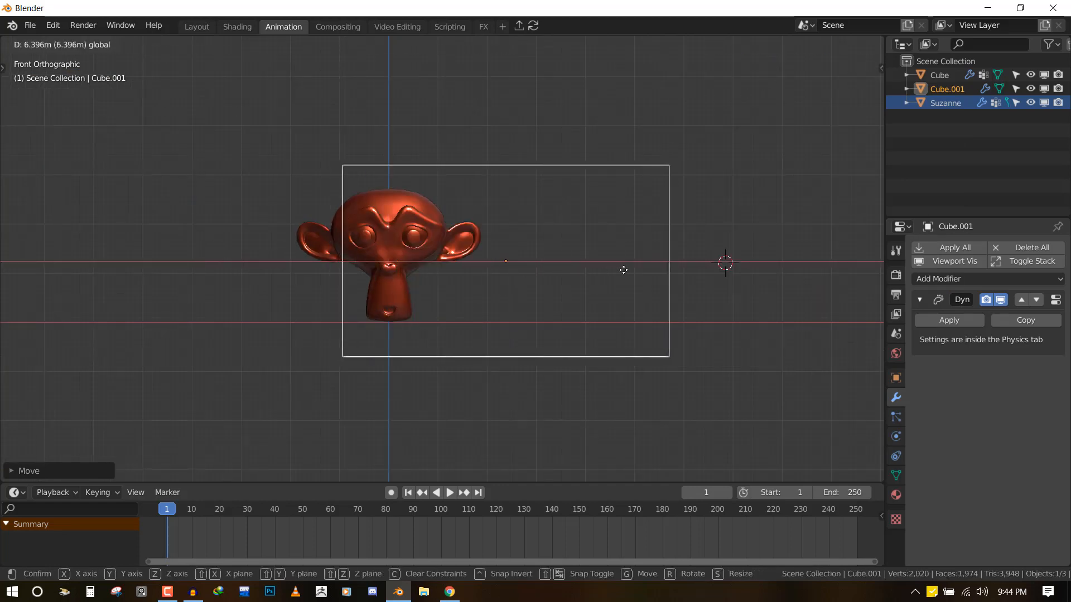
left_click_drag(623, 270, 591, 263)
mouse_move(590, 263)
middle_mouse_down()
mouse_move(593, 289)
mouse_move(510, 288)
mouse_move(591, 258)
middle_mouse_up()
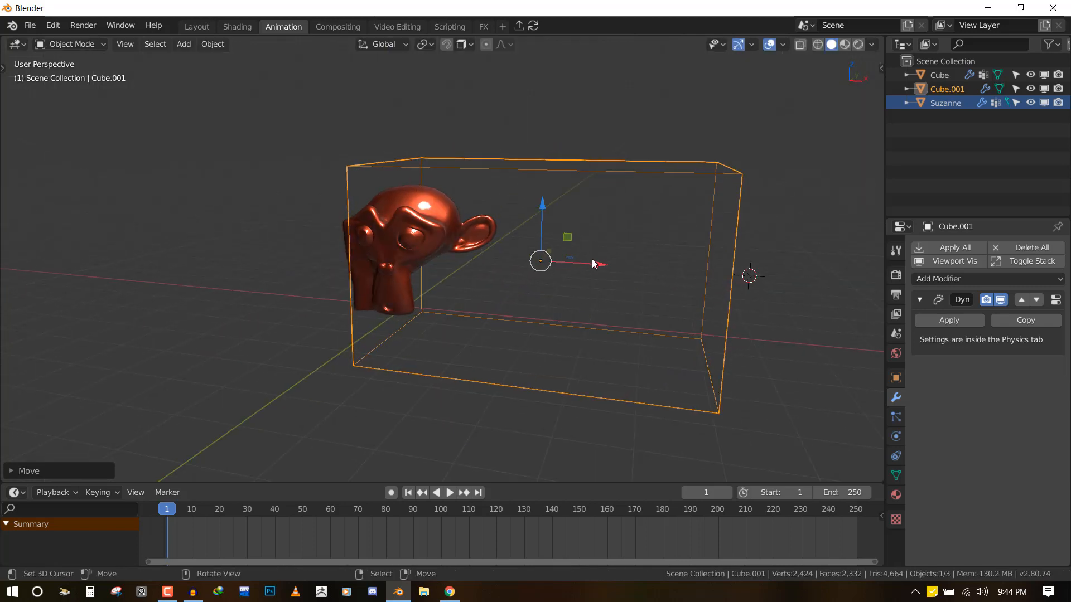
left_click_drag(591, 259, 436, 248)
key("KP_1")
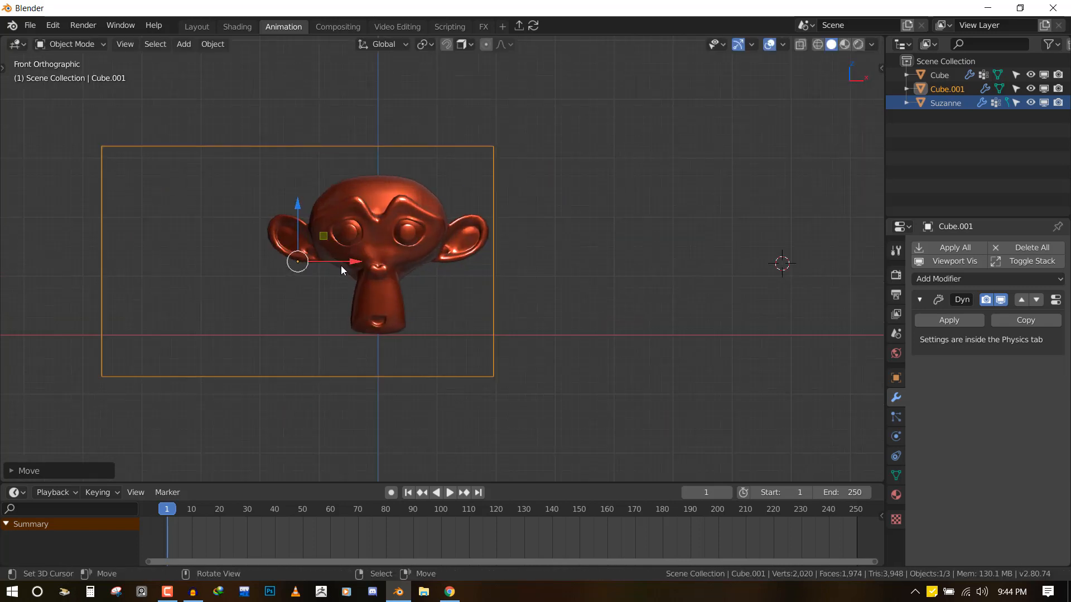
left_click_drag(342, 268, 637, 271)
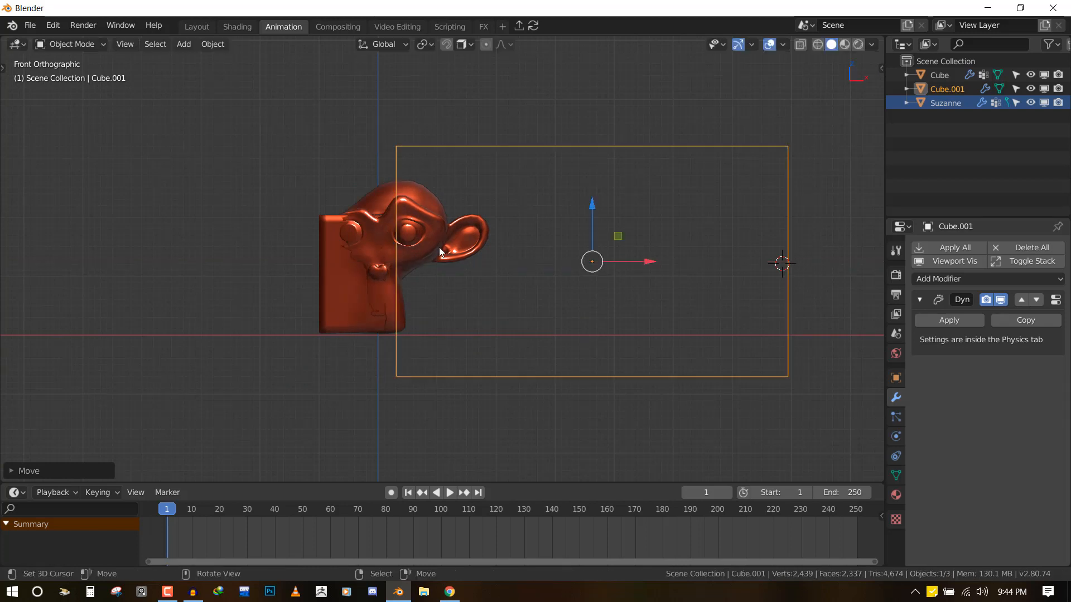
Add a Wireframe modifier to the monkey head, below its Subdivision Surface modifier.
middle_click_drag(440, 252, 343, 179)
left_click(343, 179)
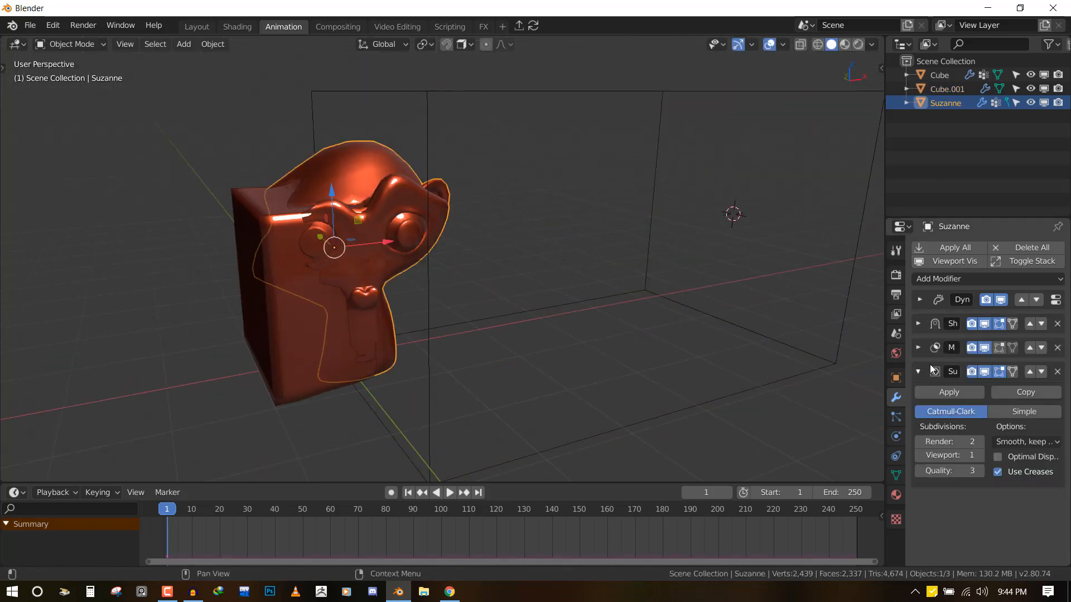
left_click(919, 371)
left_click(965, 278)
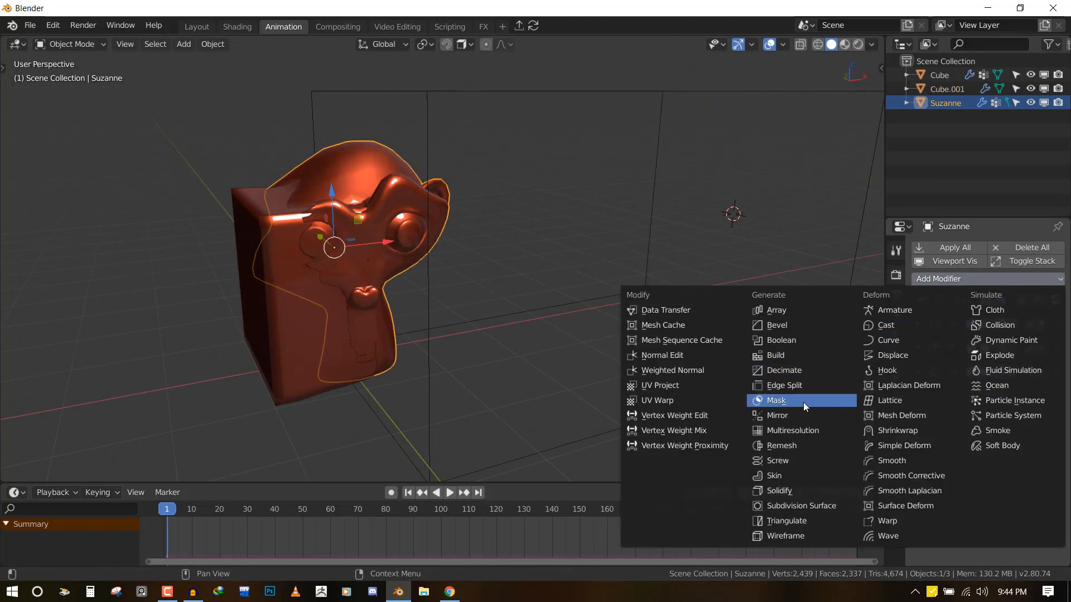
left_click(802, 536)
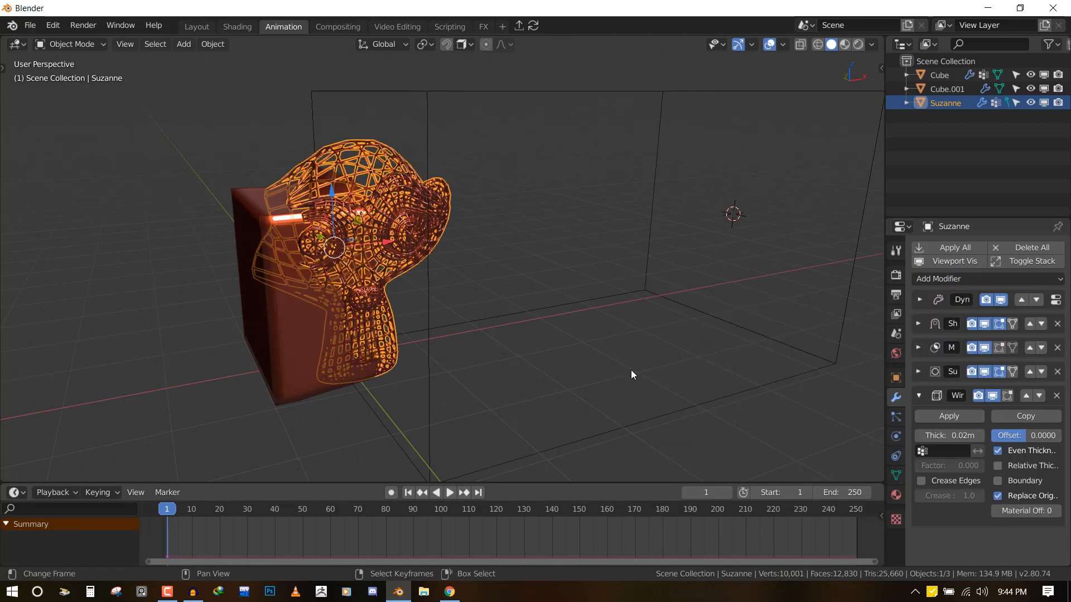
Assign dp_weight as the vertex group of the Wireframe modifier and invert its influence.
middle_click_drag(633, 371, 563, 359)
left_click(943, 452)
left_click(941, 312)
key("alt+a")
scroll(564, 358, "up", 4)
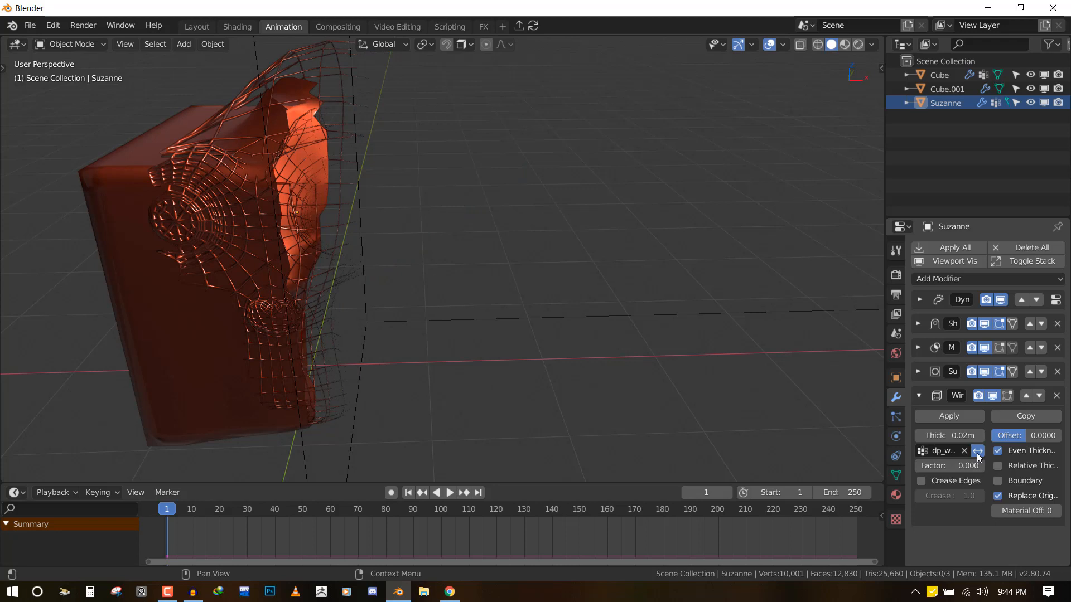
Shift the wireframe box along X and examine the wireframe transition edge on the morph from several angles.
key("KP_1")
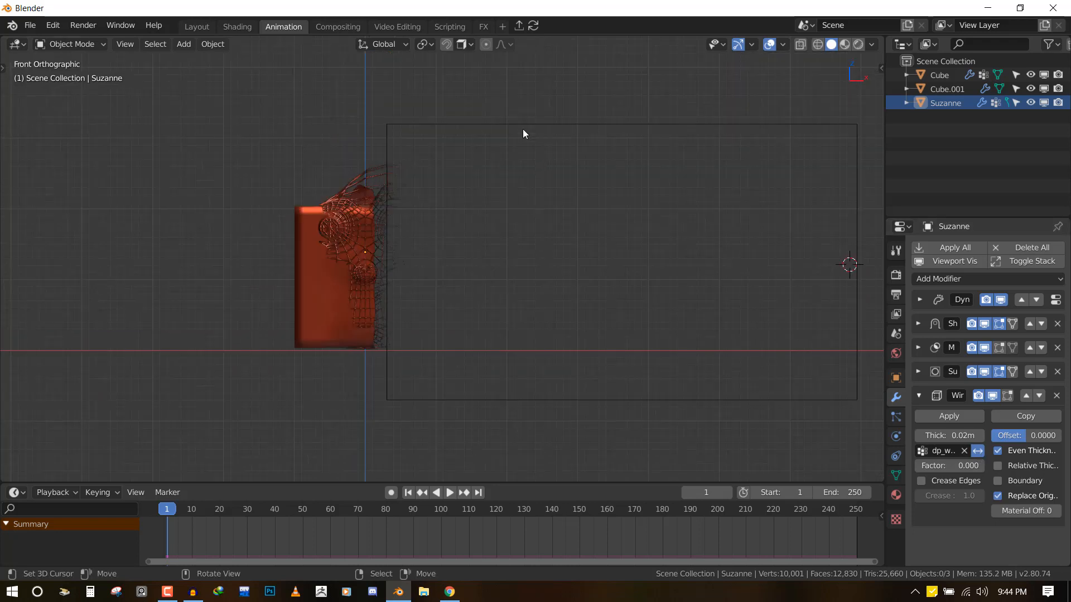
left_click(576, 258)
left_click_drag(671, 262, 630, 268)
middle_click_drag(530, 302, 454, 273)
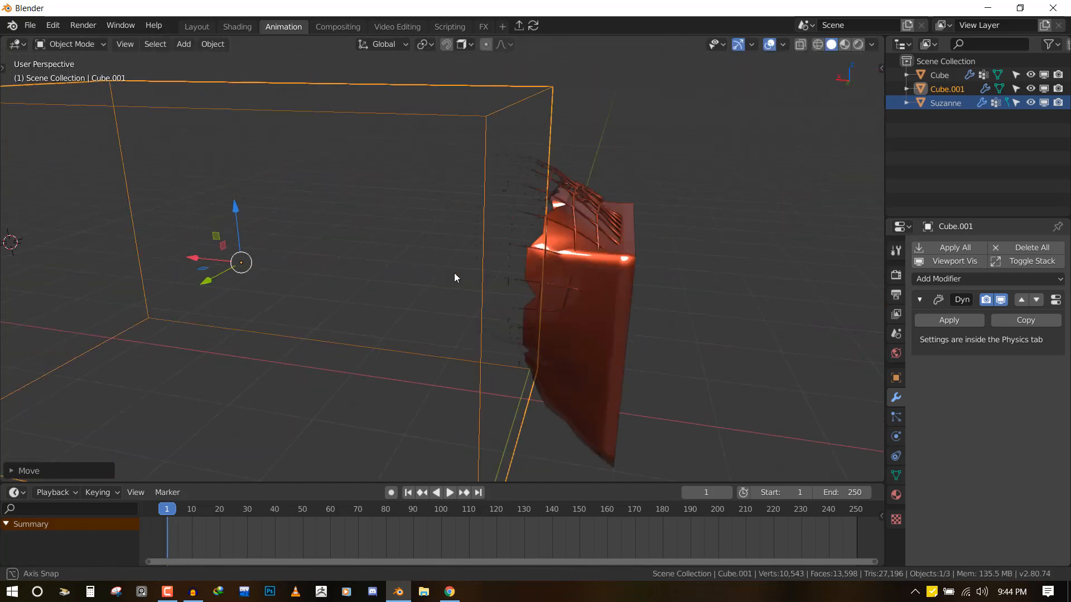
Move the wireframe box in the front view away from the head until it is completely clear of the cube.
key("KP_1")
scroll(466, 259, "down", 2)
key("g")
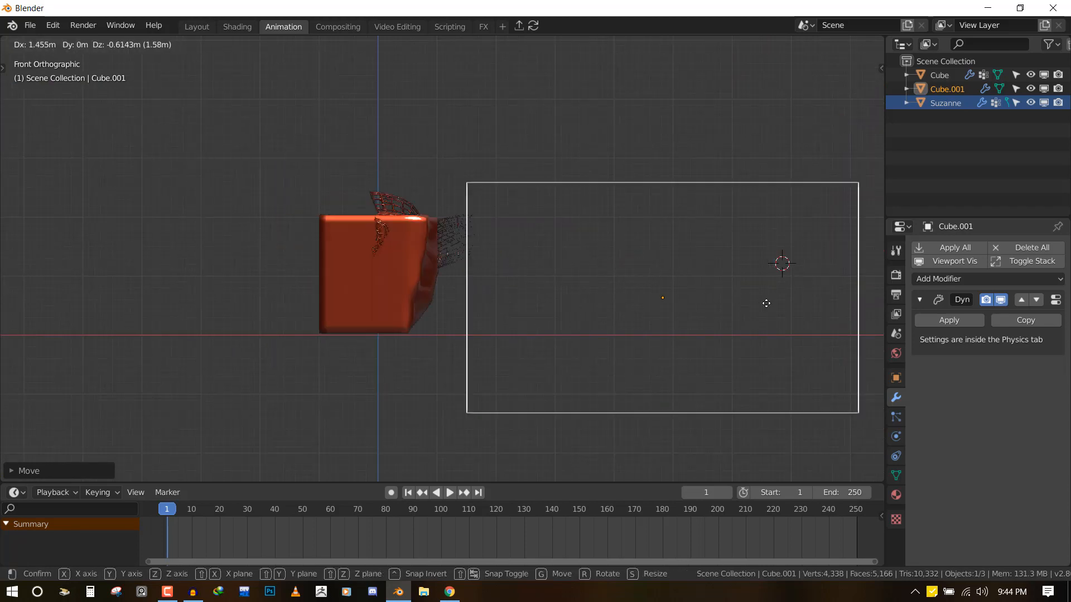
left_click(818, 308)
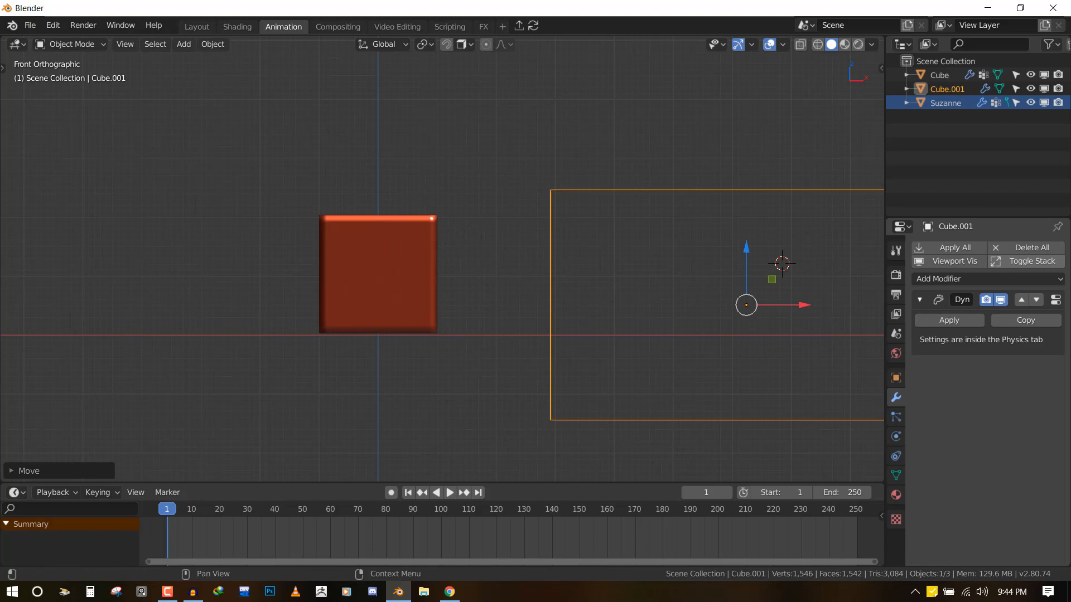